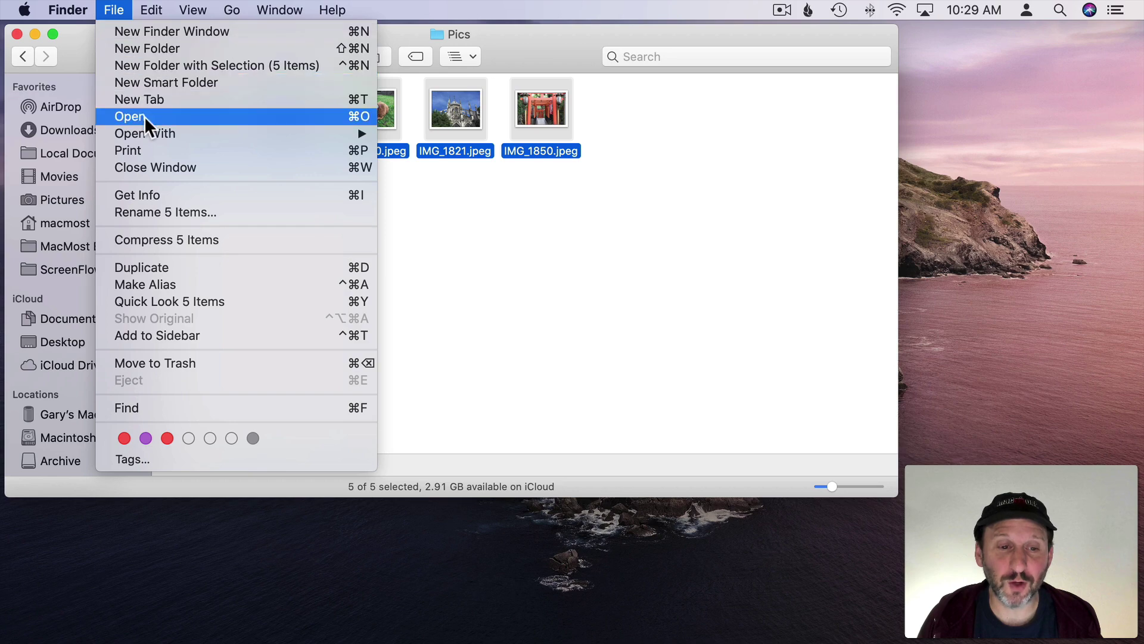
Step: Open the five selected images together in Preview with the thumbnails sidebar shown
{"action": "left_click", "coordinate": [145, 116]}
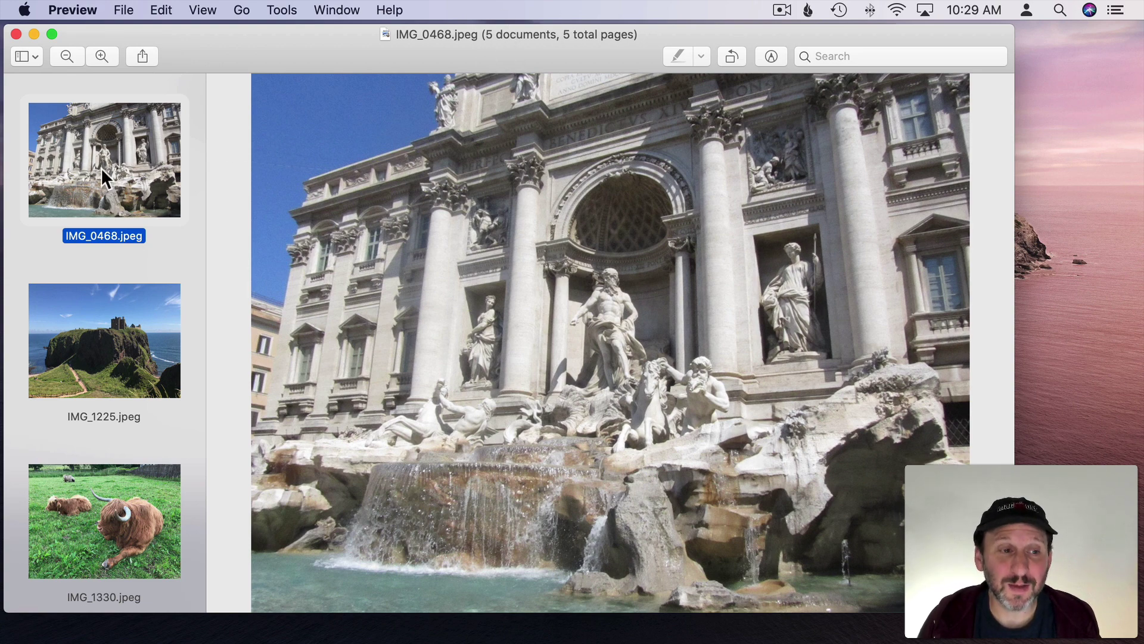
{"action": "left_click", "coordinate": [35, 56]}
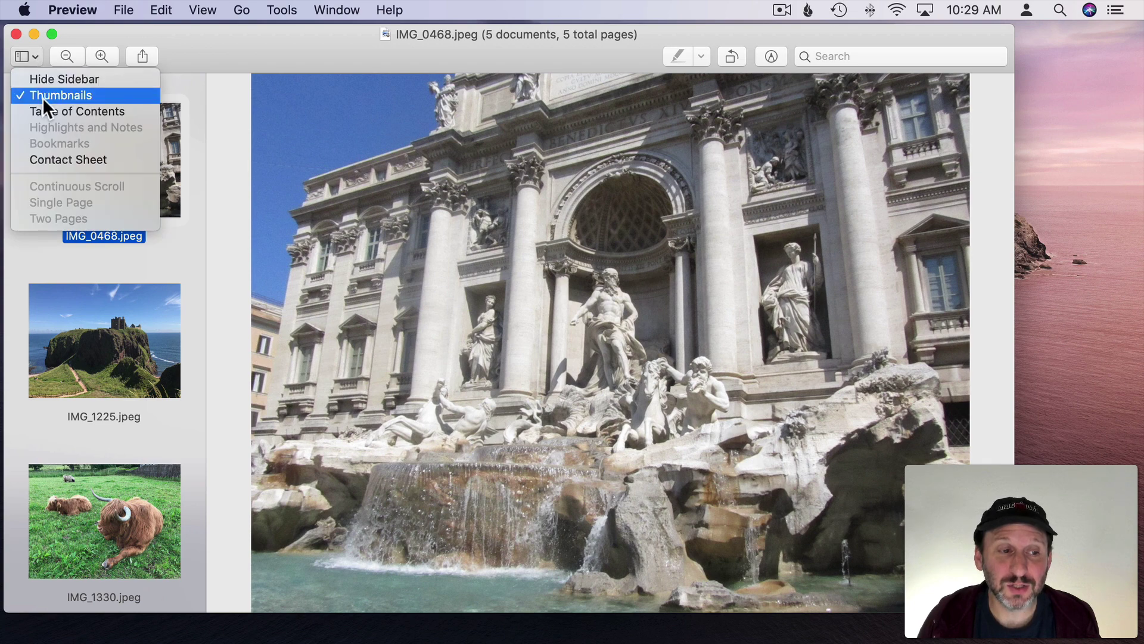
{"action": "left_click", "coordinate": [59, 92]}
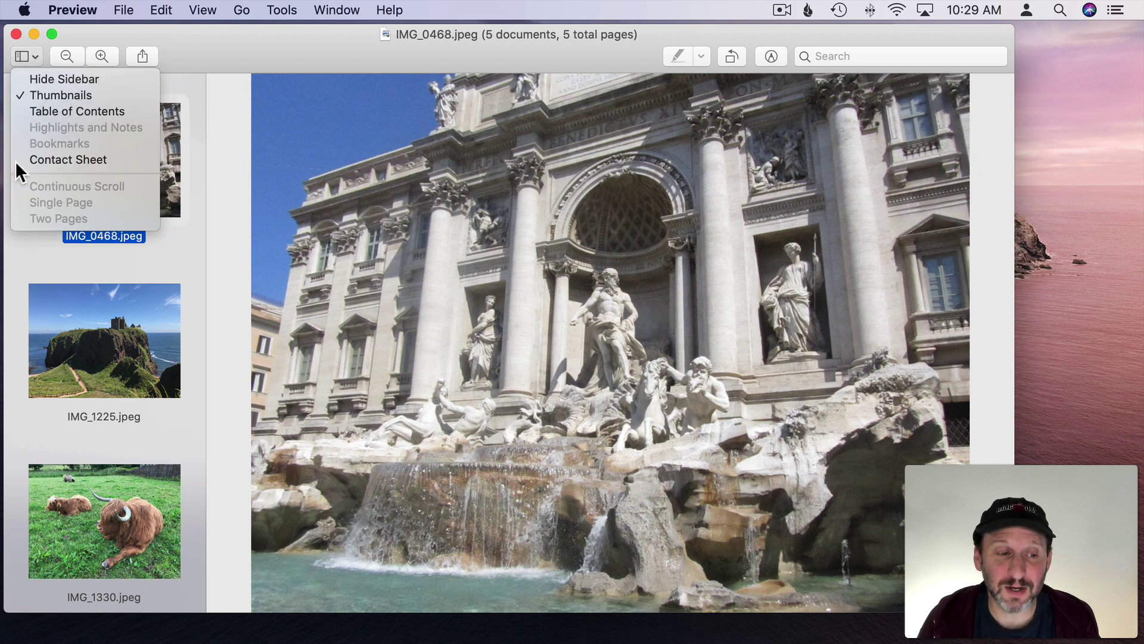
Step: Select all image thumbnails in the sidebar, from IMG_0468.jpeg through IMG_1850.jpeg
{"action": "scroll", "coordinate": [105, 477], "scroll_direction": "down", "scroll_amount": 6}
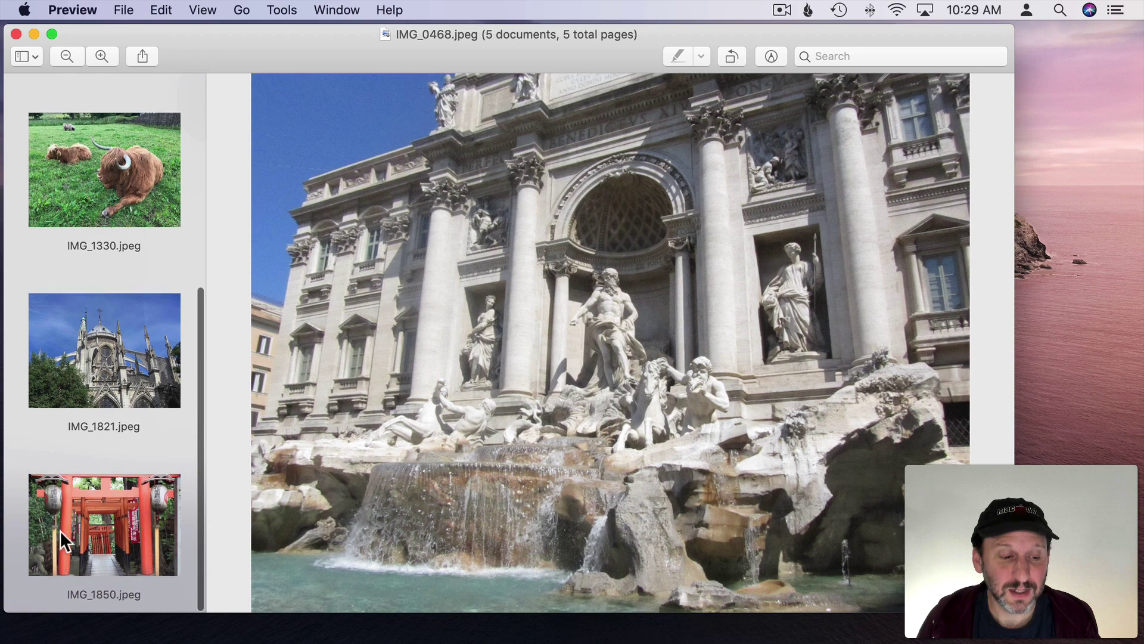
{"action": "left_click", "coordinate": [60, 529], "text": "shift"}
{"action": "scroll", "coordinate": [78, 233], "scroll_direction": "up", "scroll_amount": 6}
{"action": "scroll", "coordinate": [123, 510], "scroll_direction": "down", "scroll_amount": 6}
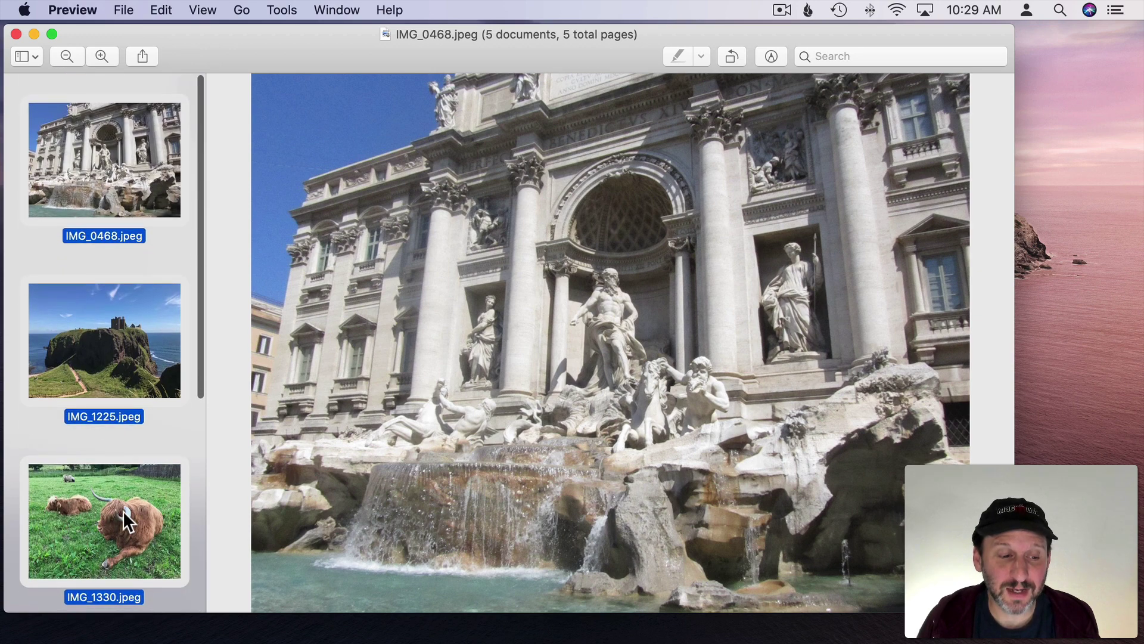
{"action": "scroll", "coordinate": [123, 510], "scroll_direction": "up", "scroll_amount": 6}
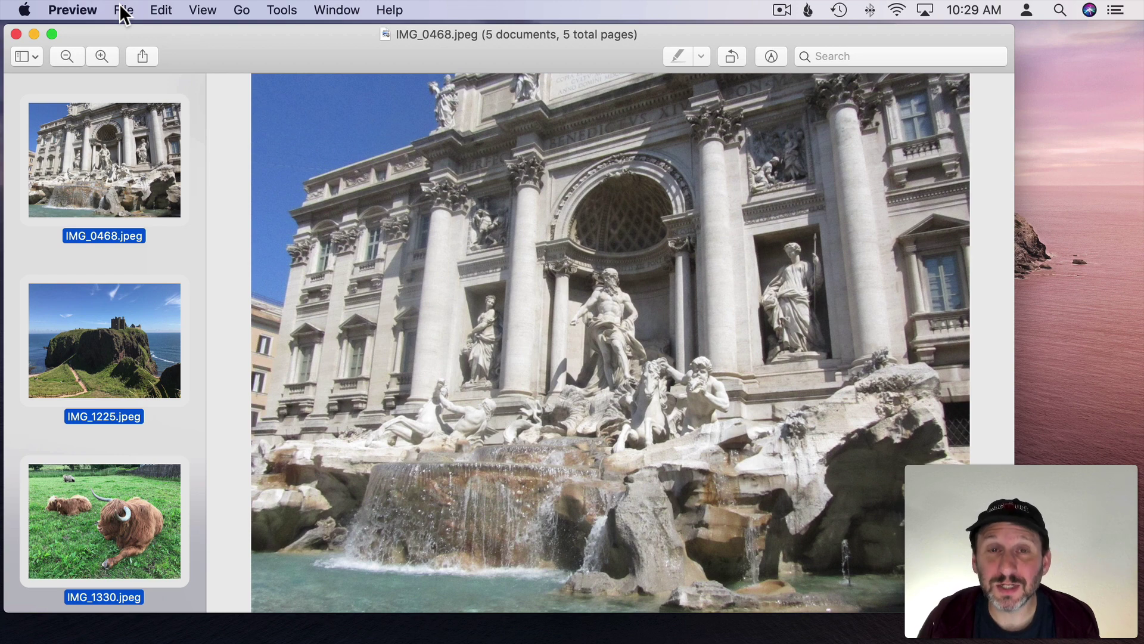
Step: Bring up the print settings for the selected images and page through the print preview to the last image
{"action": "left_click", "coordinate": [122, 10]}
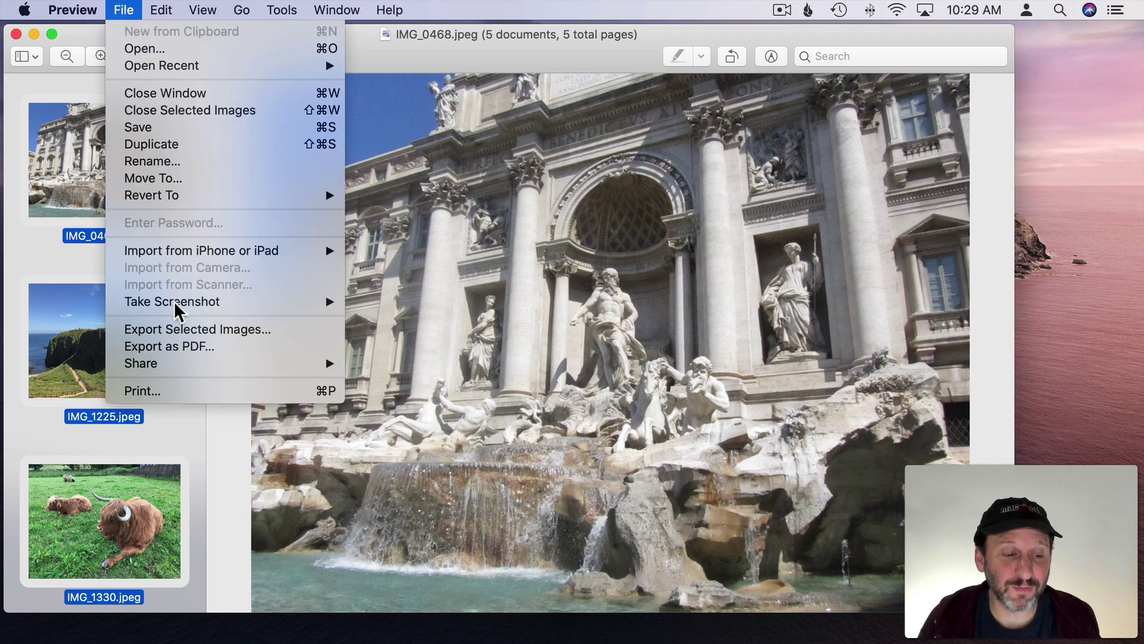
{"action": "left_click", "coordinate": [174, 388]}
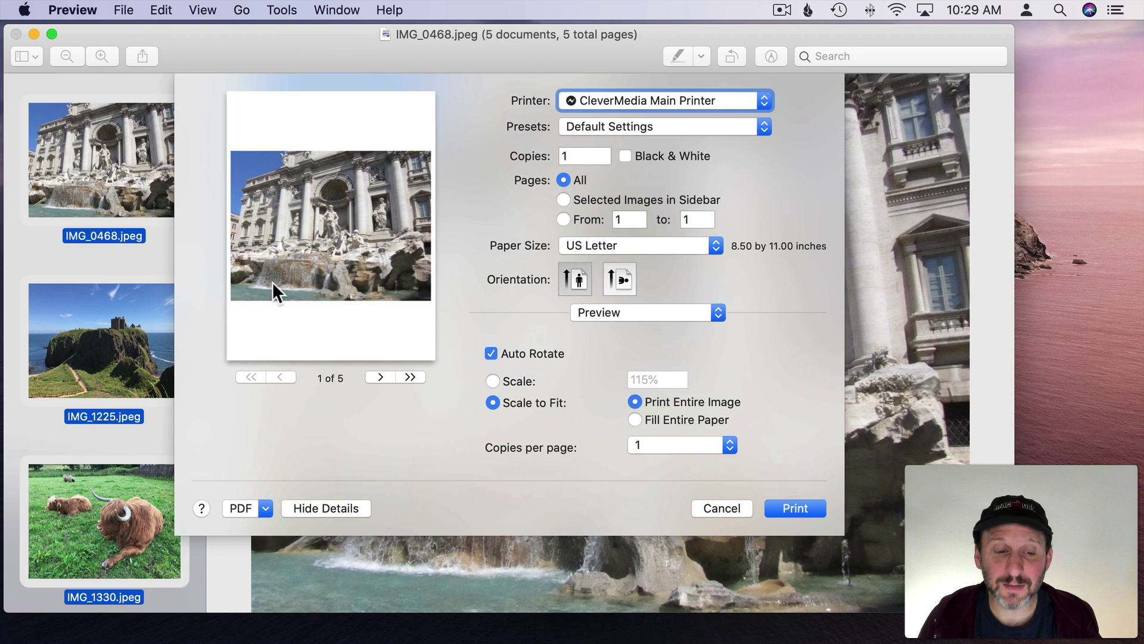
{"action": "left_click", "coordinate": [380, 377]}
{"action": "left_click", "coordinate": [380, 377]}
{"action": "left_click", "coordinate": [381, 377]}
{"action": "left_click", "coordinate": [380, 376]}
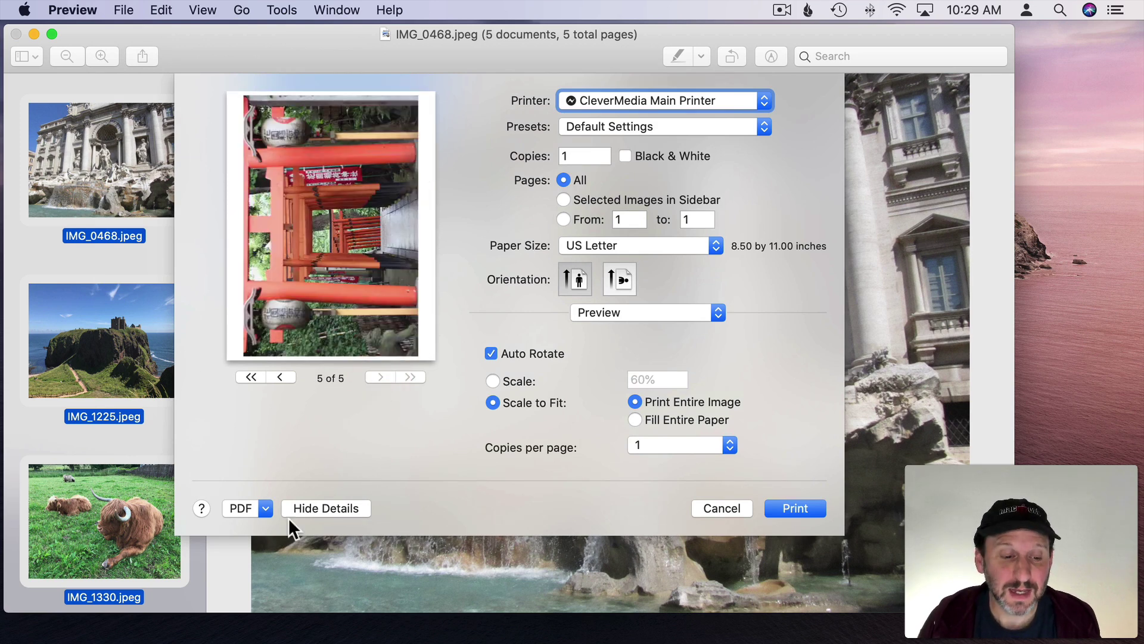
Step: Open the print output as a PDF in Preview and look through all its pages
{"action": "left_click", "coordinate": [245, 508]}
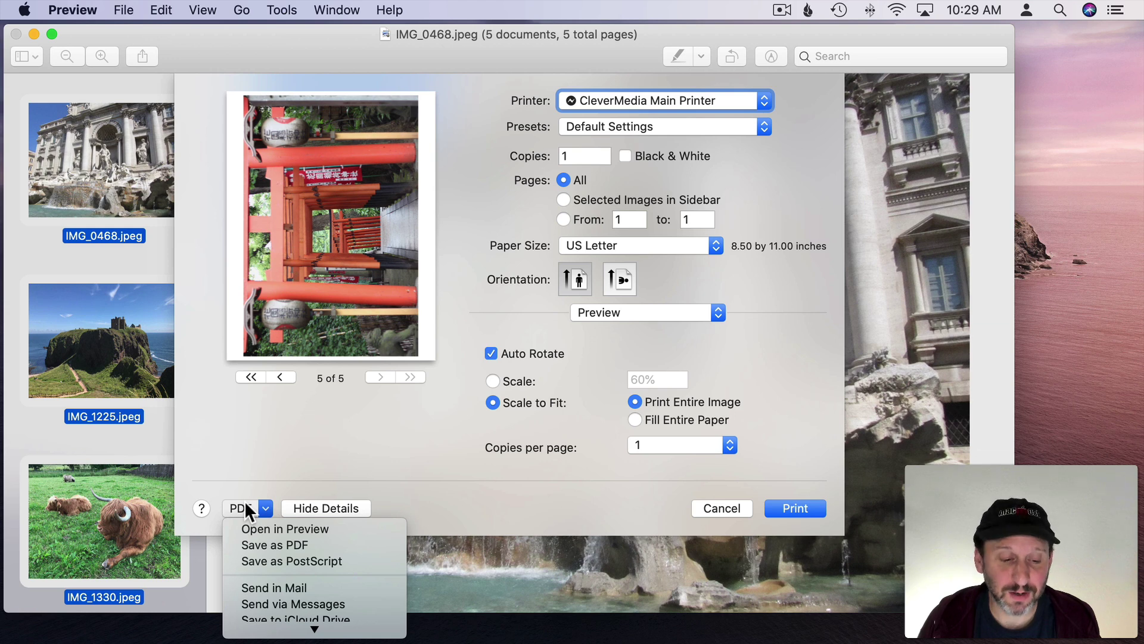
{"action": "left_click", "coordinate": [262, 529]}
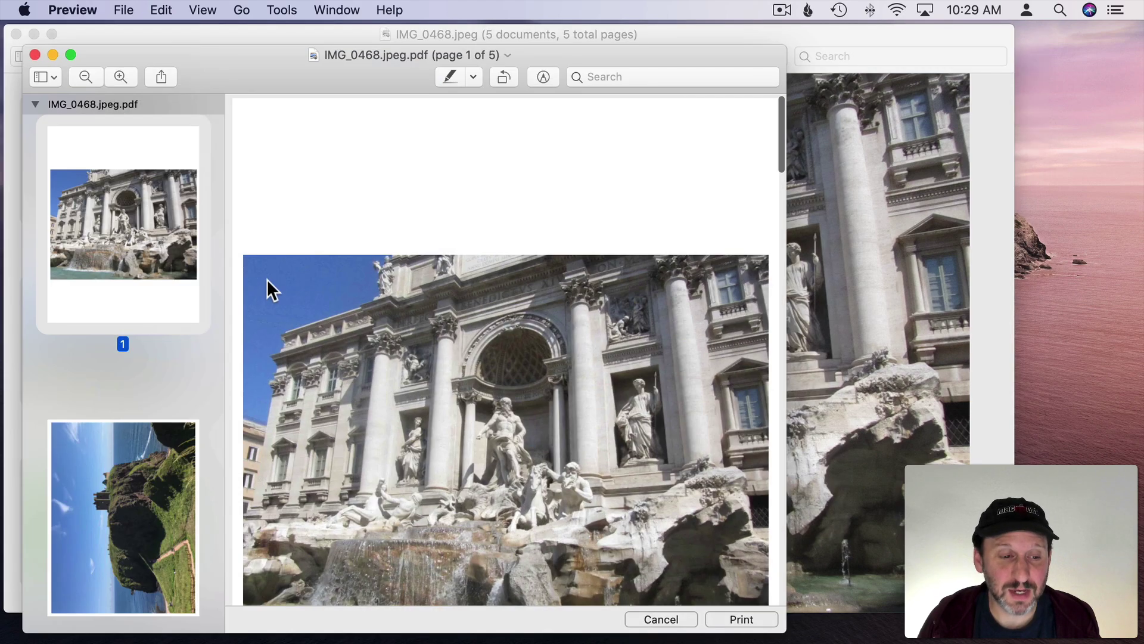
{"action": "scroll", "coordinate": [163, 345], "scroll_direction": "down", "scroll_amount": 4}
{"action": "left_click", "coordinate": [132, 282]}
{"action": "scroll", "coordinate": [146, 398], "scroll_direction": "down", "scroll_amount": 5}
{"action": "left_click", "coordinate": [144, 395]}
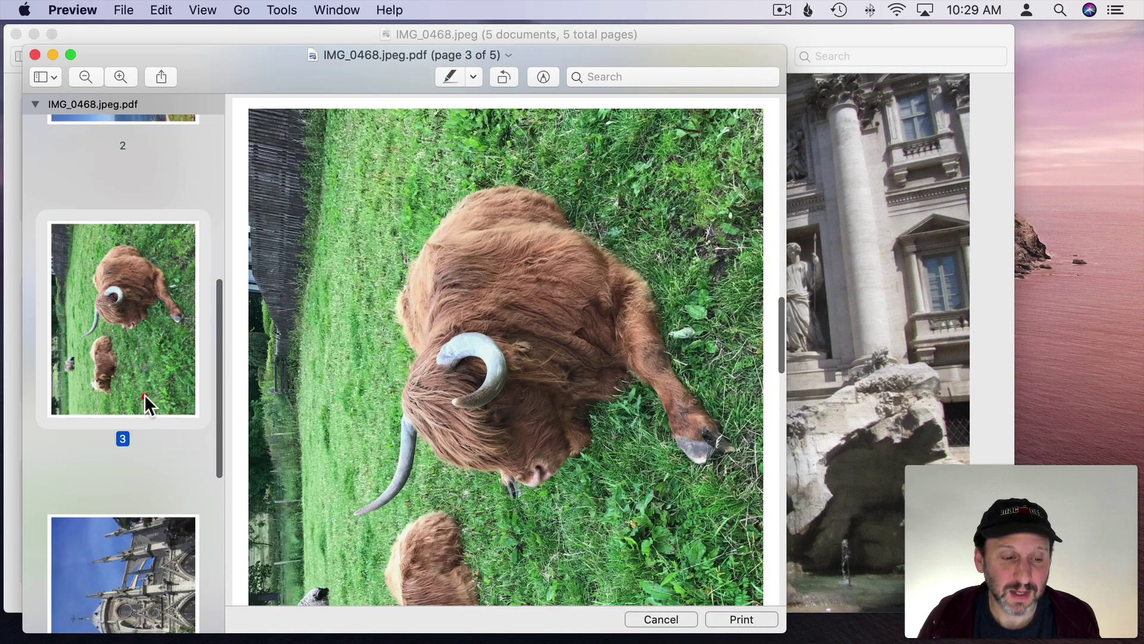
{"action": "scroll", "coordinate": [144, 395], "scroll_direction": "down", "scroll_amount": 4}
{"action": "left_click", "coordinate": [144, 394]}
{"action": "scroll", "coordinate": [131, 353], "scroll_direction": "down", "scroll_amount": 3}
{"action": "left_click", "coordinate": [149, 367]}
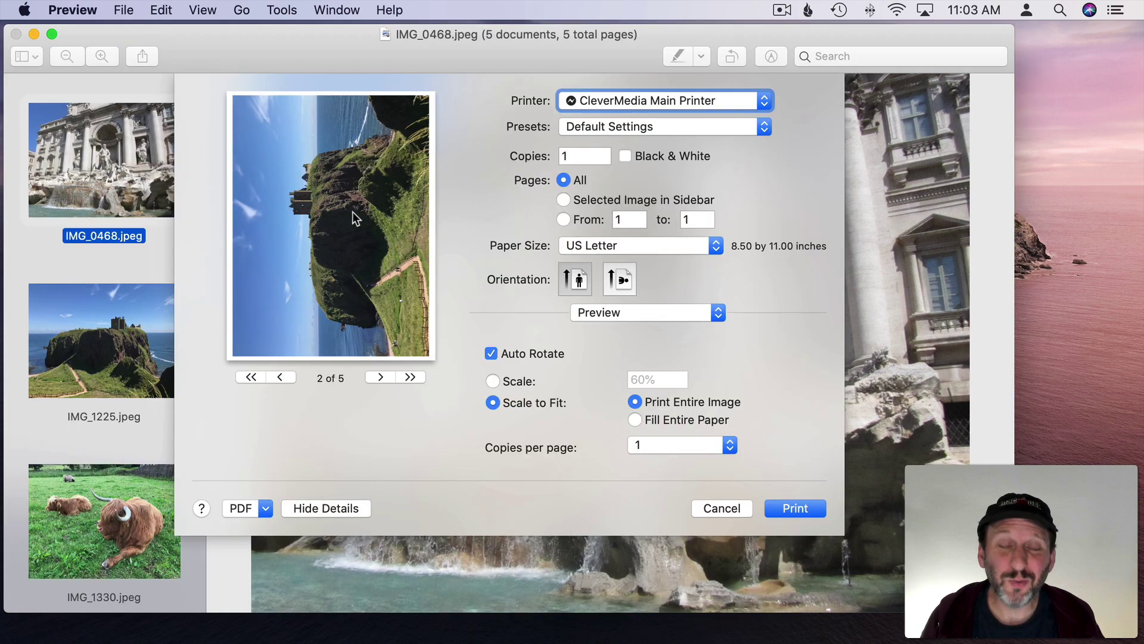
Step: Turn off Auto Rotate in the print settings and page through the print preview to check the images' orientation
{"action": "left_click", "coordinate": [492, 354]}
{"action": "left_click", "coordinate": [379, 374]}
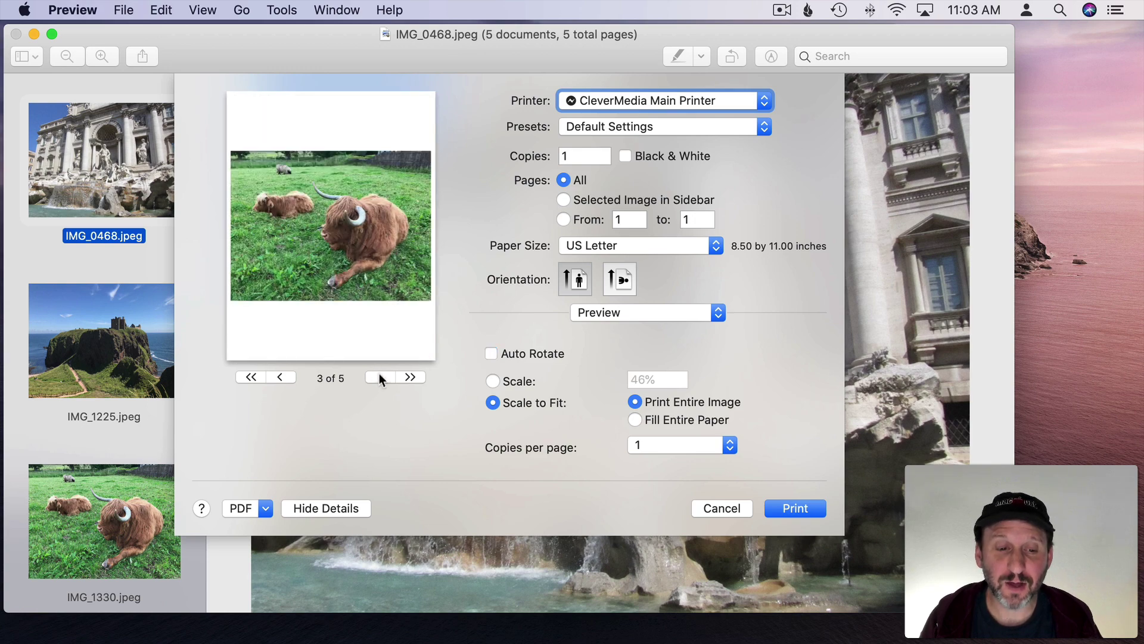
{"action": "left_click", "coordinate": [379, 374]}
{"action": "left_click", "coordinate": [379, 374]}
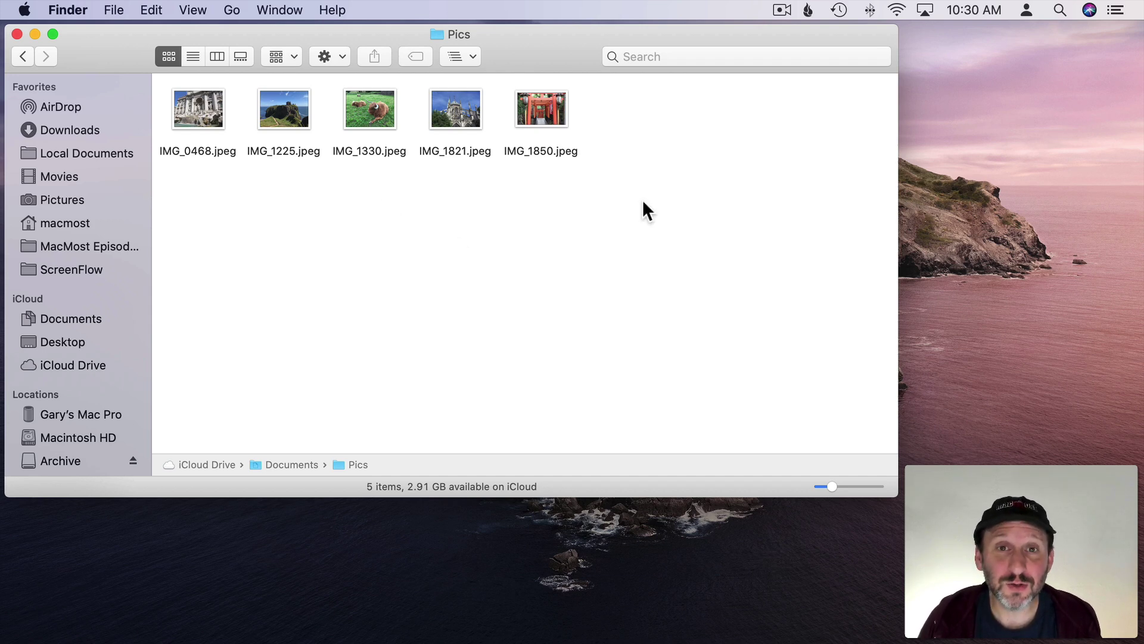
Step: Select all five images in the Pics folder in Finder and show the preview pane
{"action": "left_click_drag", "start_coordinate": [568, 187], "coordinate": [191, 113]}
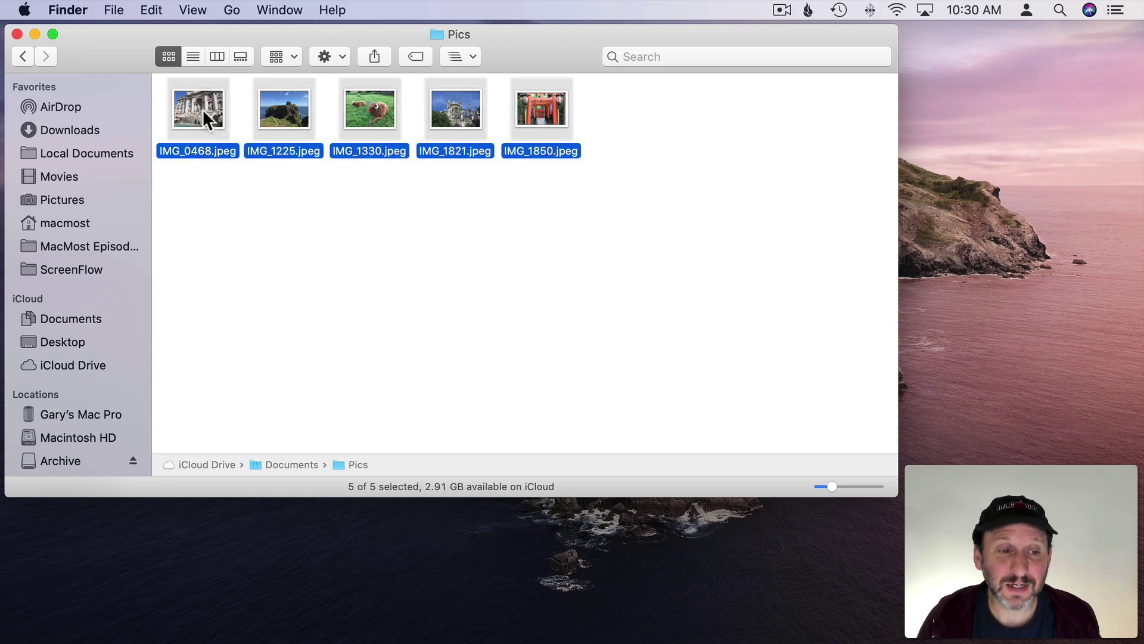
{"action": "right_click", "coordinate": [199, 102]}
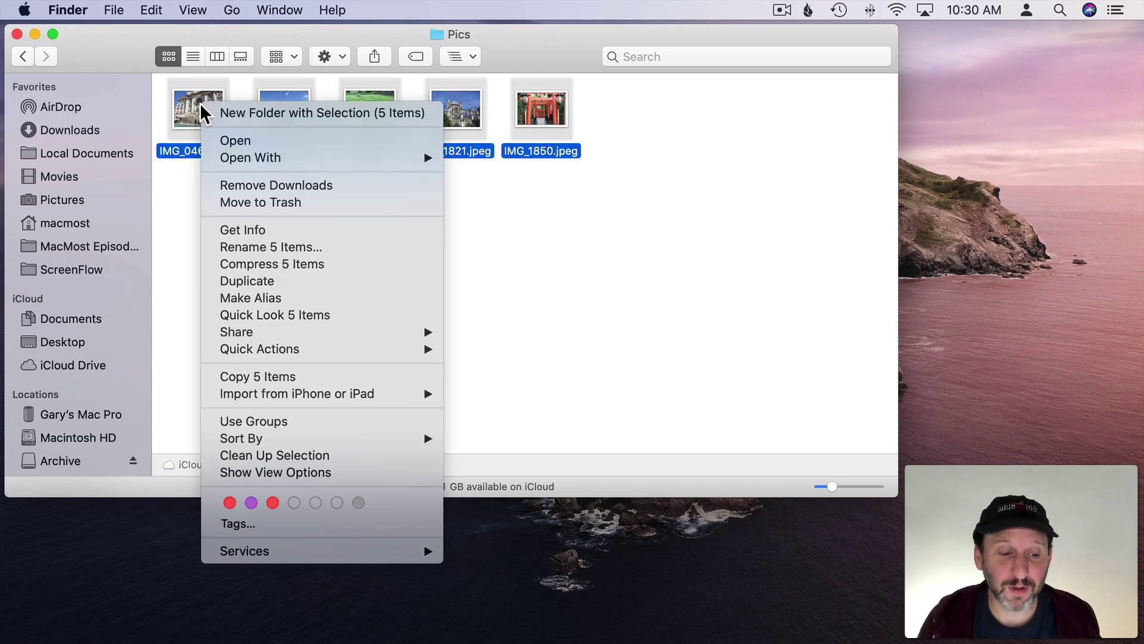
{"action": "mouse_move", "coordinate": [278, 348]}
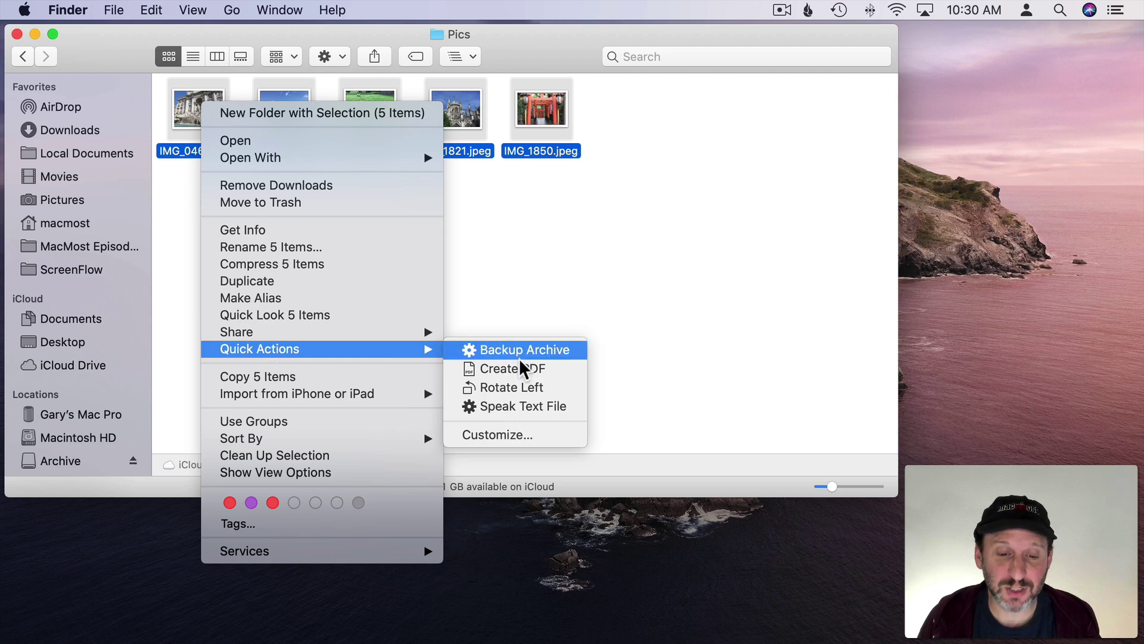
{"action": "left_click", "coordinate": [190, 12]}
{"action": "left_click", "coordinate": [192, 10]}
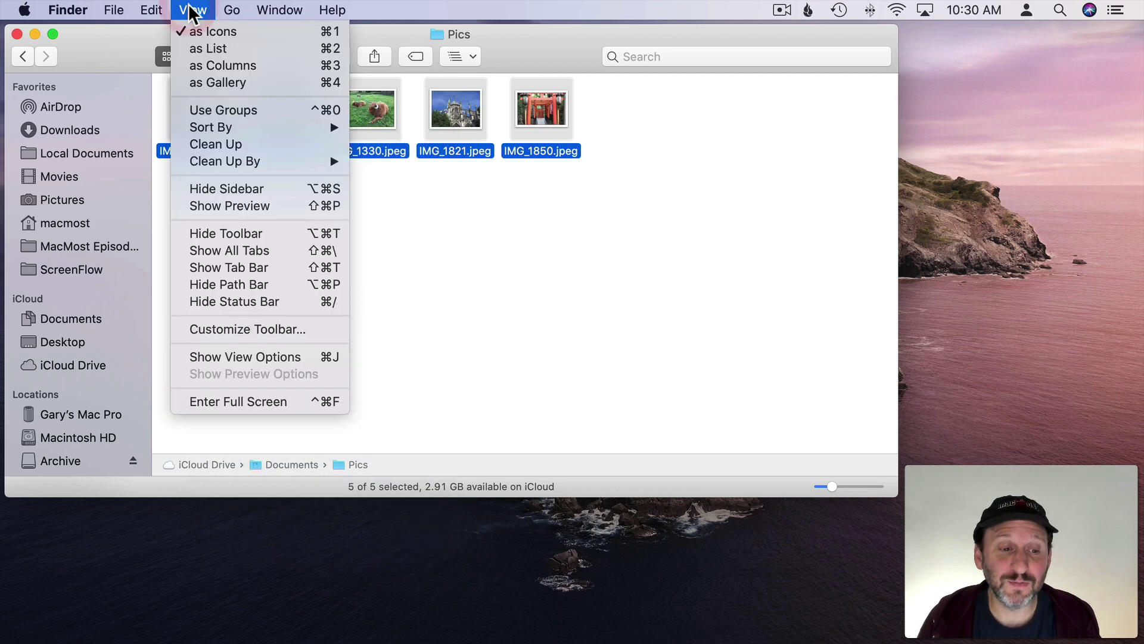
{"action": "left_click", "coordinate": [224, 206]}
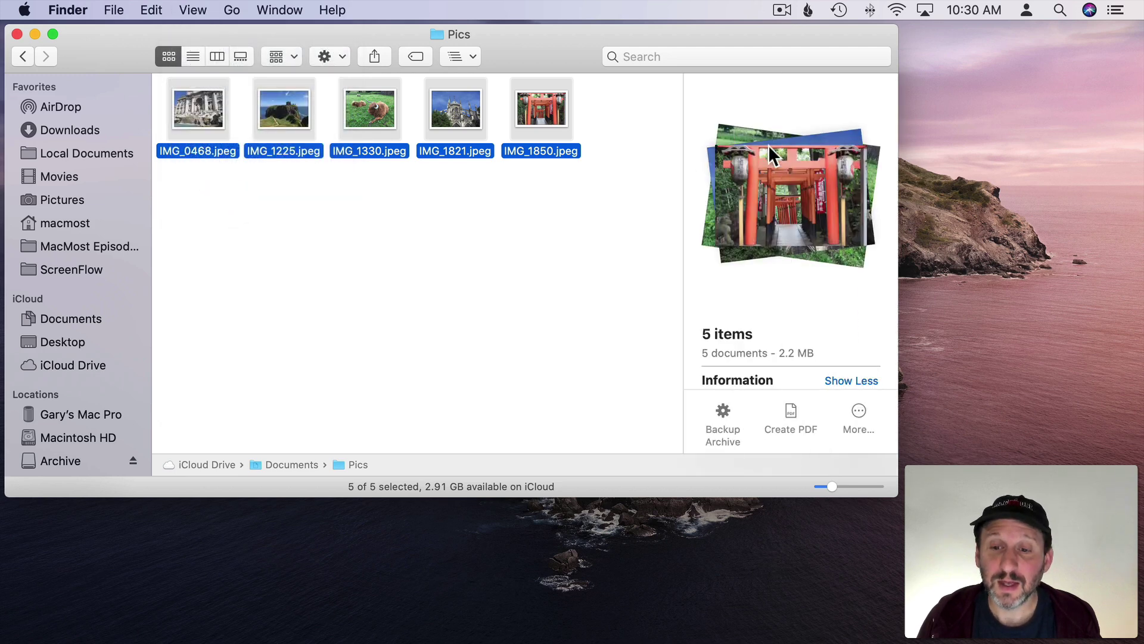
Step: Create a PDF from the five selected images and place it below them in the folder
{"action": "scroll", "coordinate": [775, 312], "scroll_direction": "down", "scroll_amount": 5}
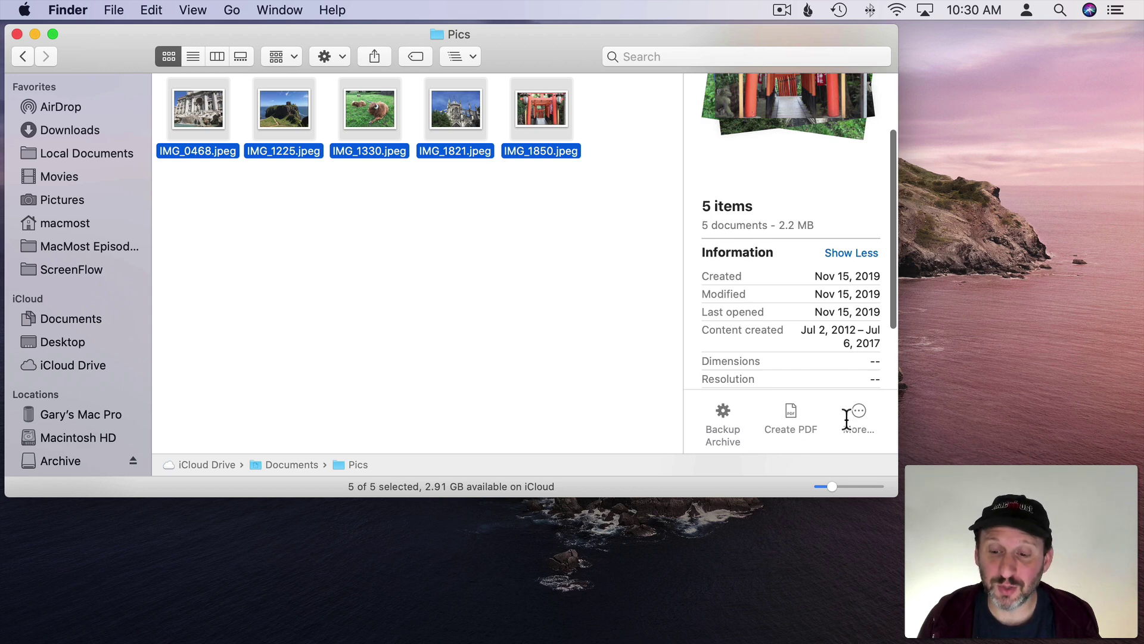
{"action": "left_click", "coordinate": [791, 411]}
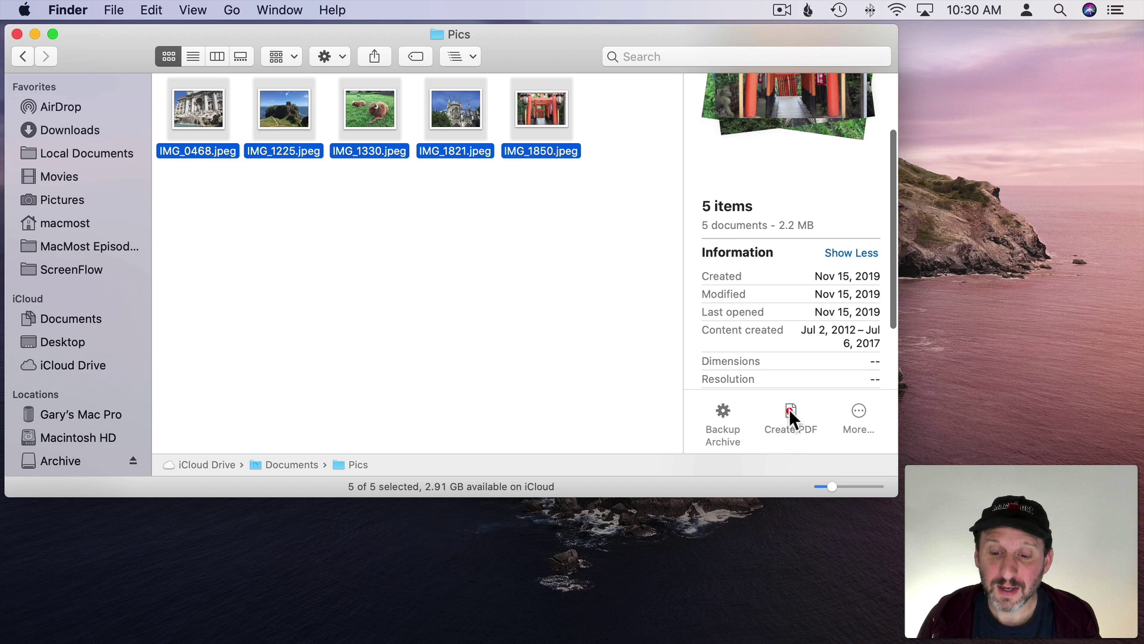
{"action": "left_click_drag", "start_coordinate": [227, 131], "coordinate": [281, 217]}
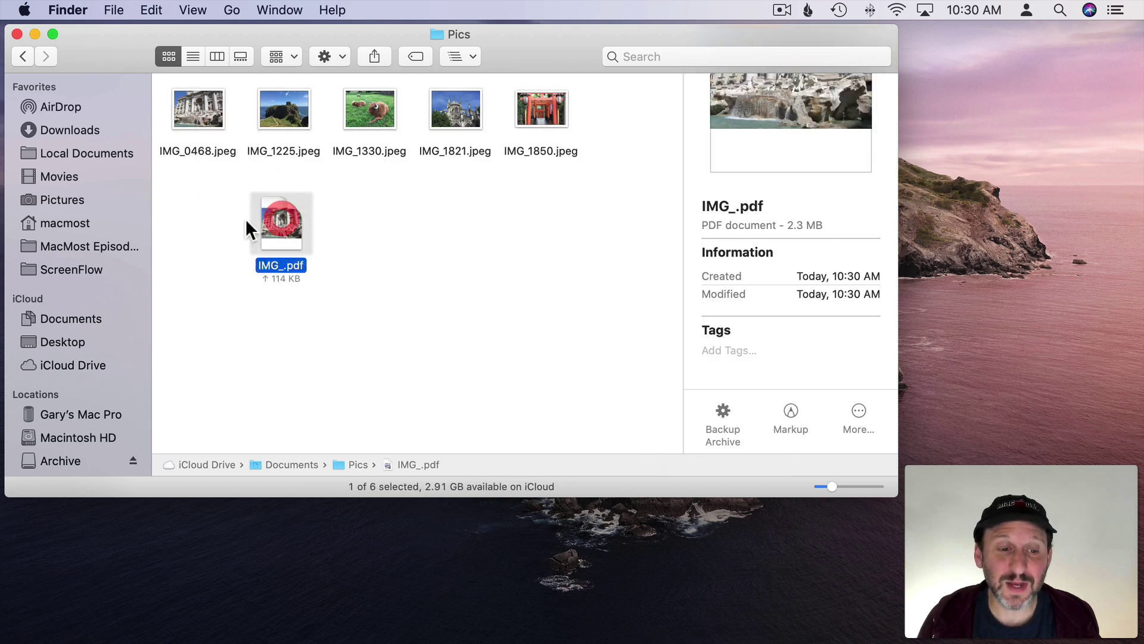
Step: Open the new PDF from the Pics folder and look through its page thumbnails
{"action": "left_click", "coordinate": [191, 224]}
{"action": "double_click", "coordinate": [280, 224]}
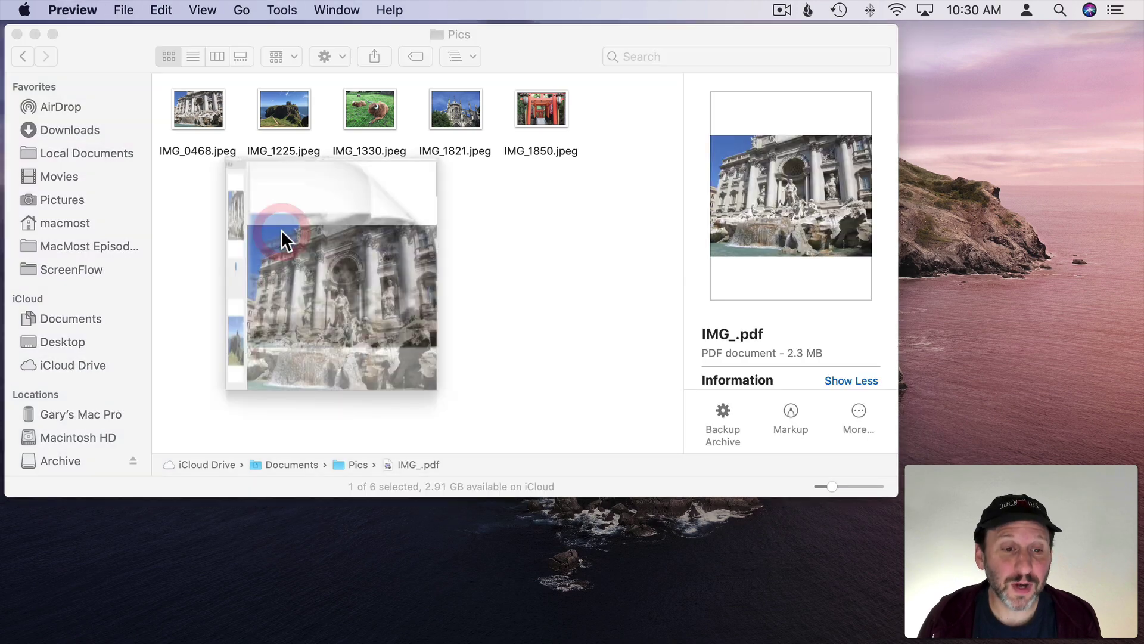
{"action": "scroll", "coordinate": [112, 393], "scroll_direction": "down", "scroll_amount": 15}
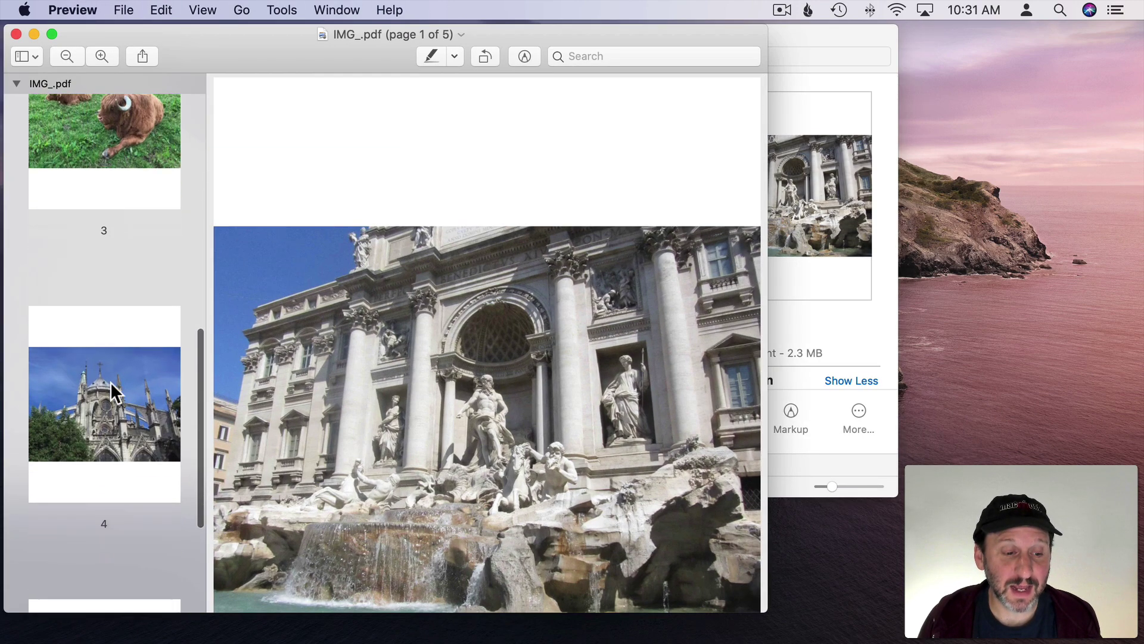
{"action": "scroll", "coordinate": [112, 393], "scroll_direction": "up", "scroll_amount": 15}
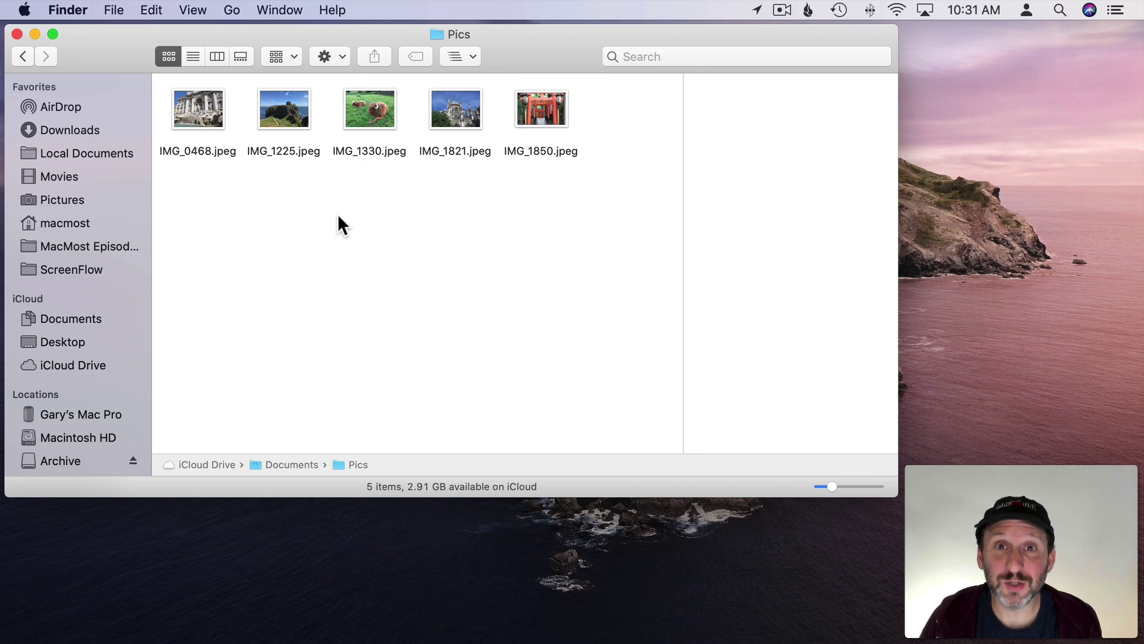
Step: Create a blank document in Pages and move its window aside, bringing the Pics folder to the front
{"action": "left_click", "coordinate": [747, 621]}
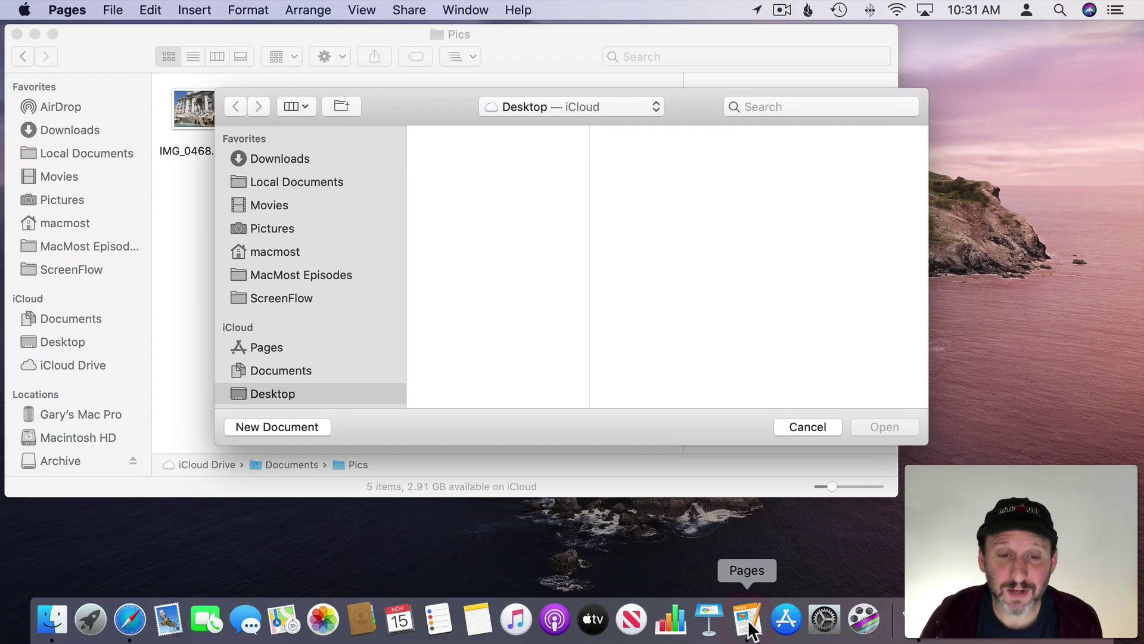
{"action": "left_click", "coordinate": [268, 424]}
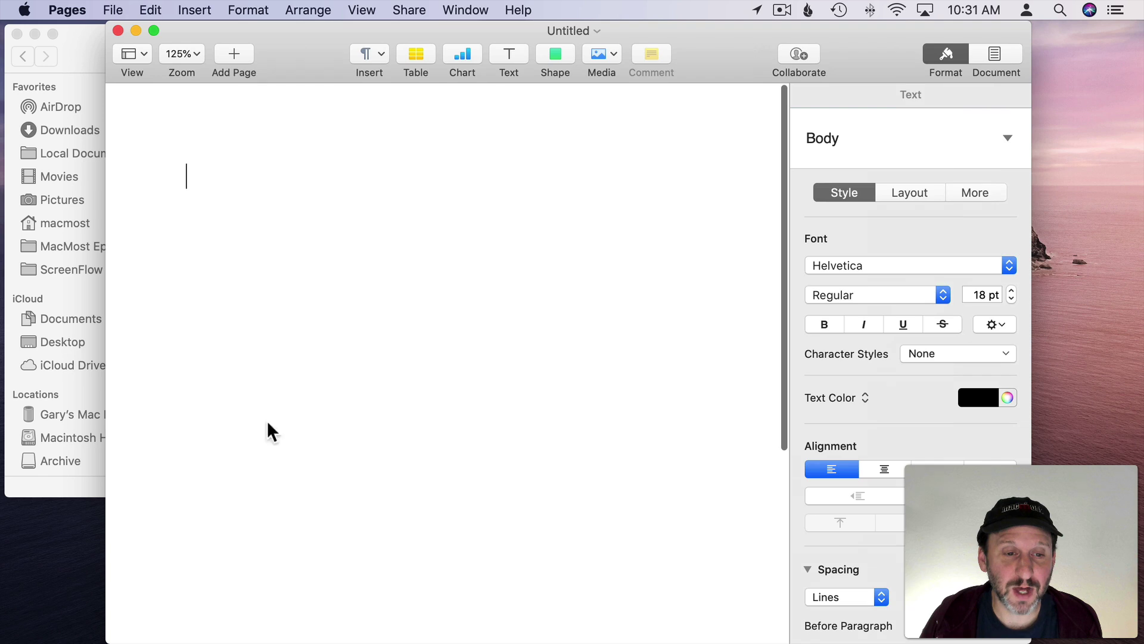
{"action": "mouse_move", "coordinate": [261, 100]}
{"action": "left_click_drag", "start_coordinate": [239, 34], "coordinate": [429, 33]}
{"action": "left_click", "coordinate": [241, 42]}
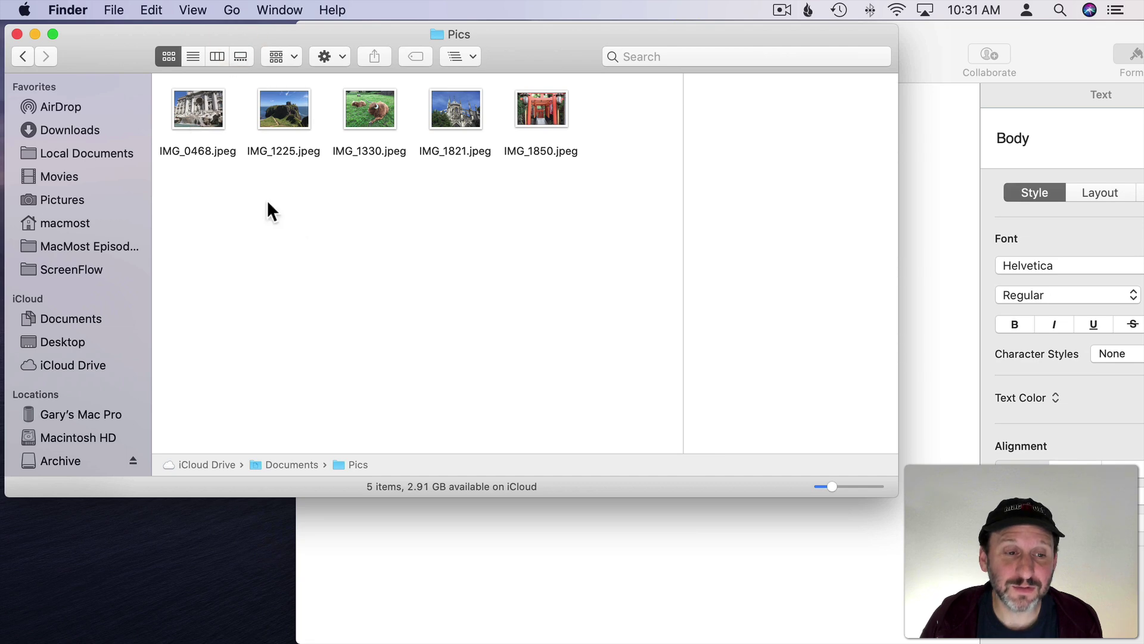
Step: Insert all five images from the Pics folder into the Pages document and move its window back into full view
{"action": "left_click_drag", "start_coordinate": [577, 204], "coordinate": [471, 534]}
{"action": "left_click", "coordinate": [921, 47]}
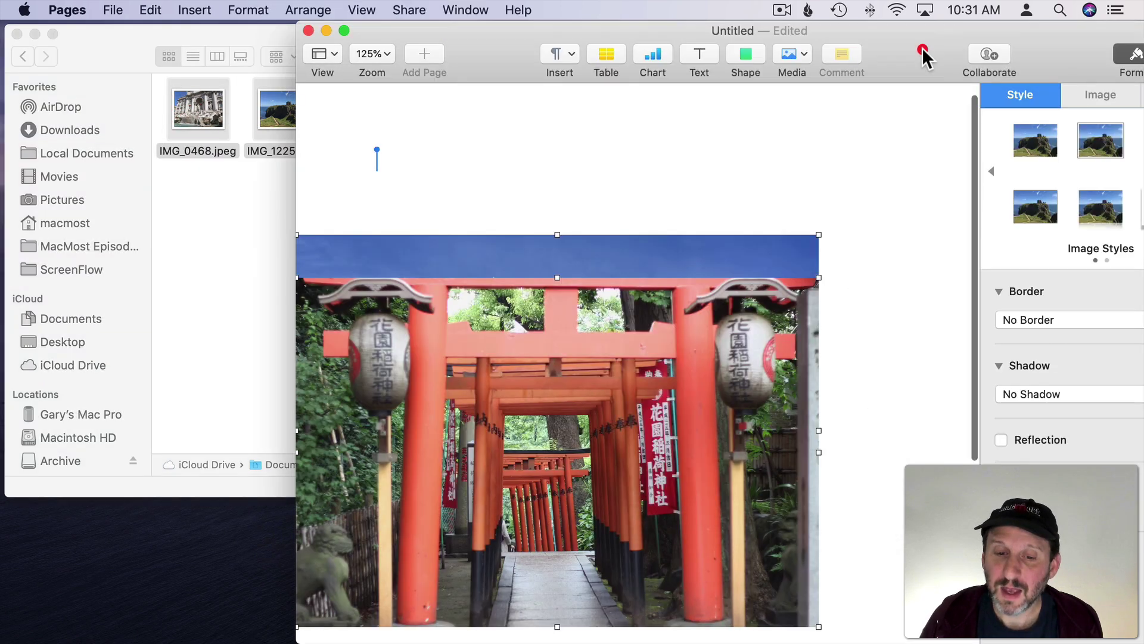
{"action": "left_click_drag", "start_coordinate": [510, 70], "coordinate": [283, 62]}
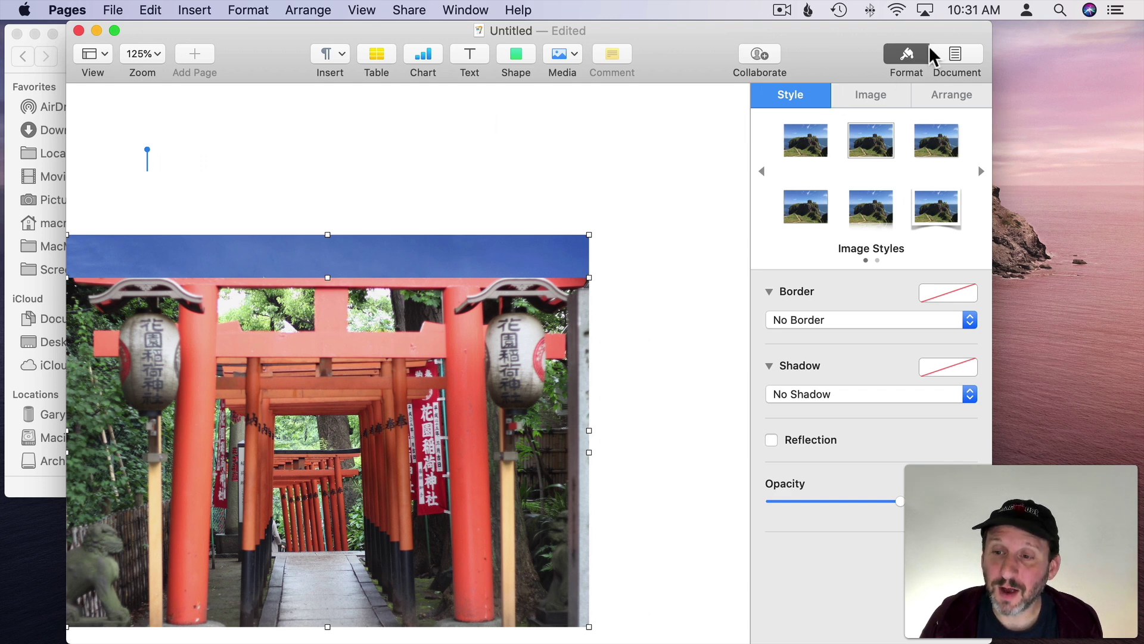
Step: Set the text wrap of the inserted images to Inline with Text and display the document at 25% zoom
{"action": "left_click", "coordinate": [943, 99]}
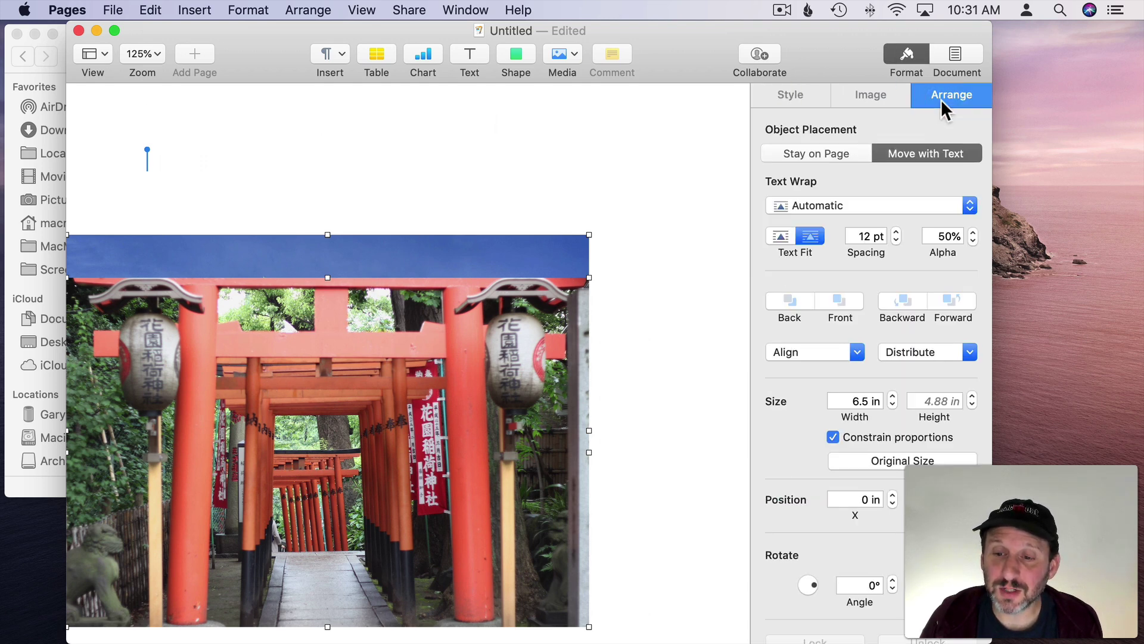
{"action": "left_click", "coordinate": [810, 208]}
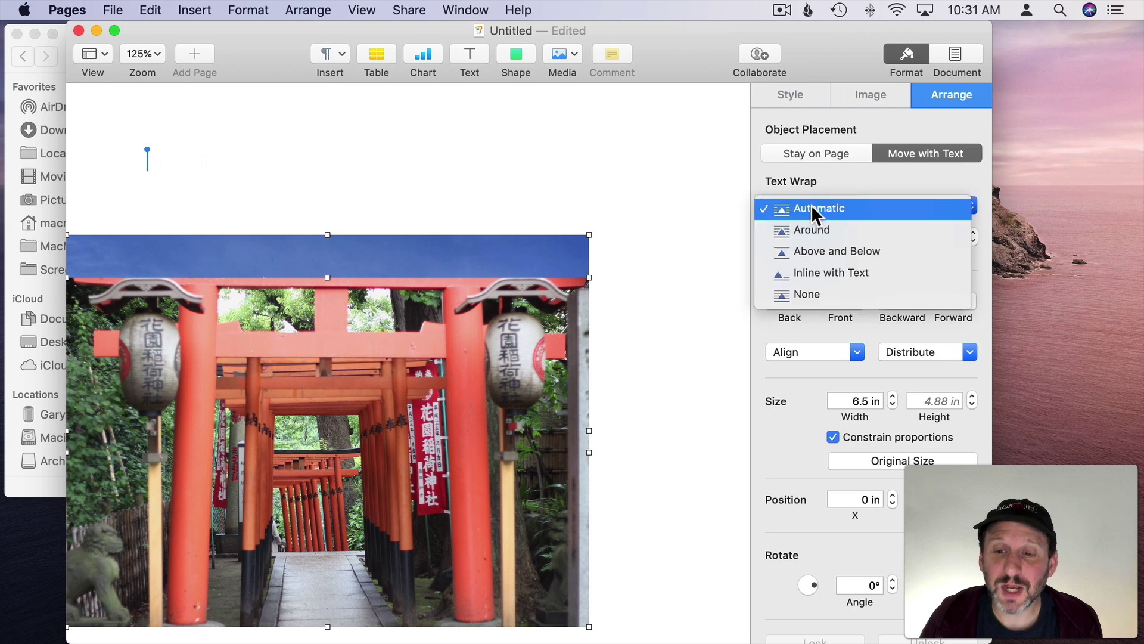
{"action": "left_click", "coordinate": [810, 281]}
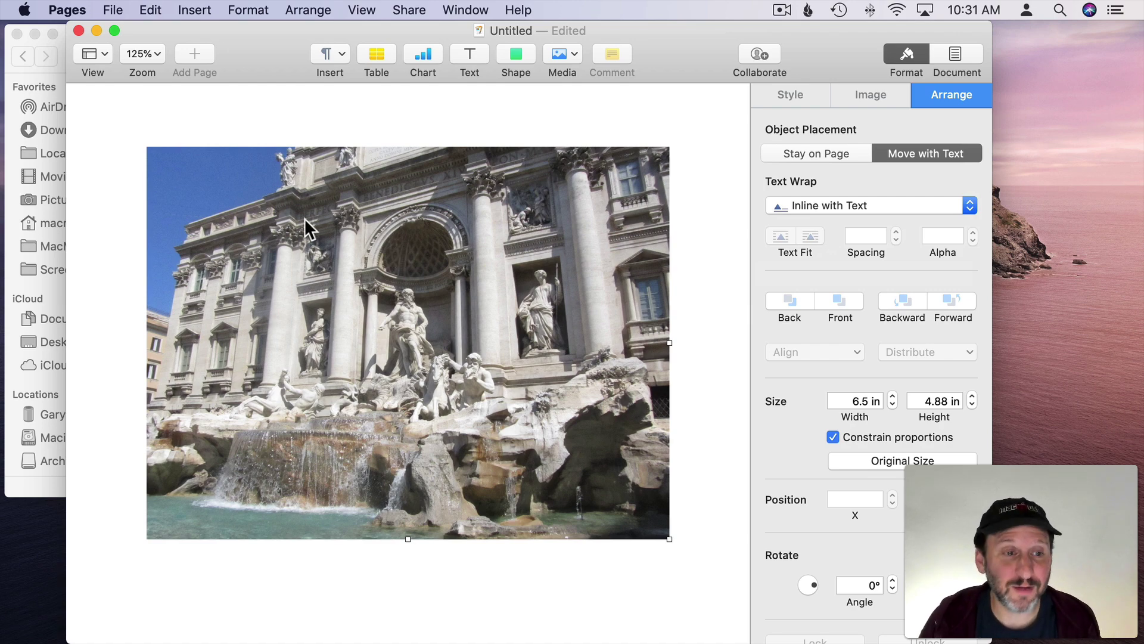
{"action": "left_click", "coordinate": [142, 55]}
{"action": "left_click", "coordinate": [152, 119]}
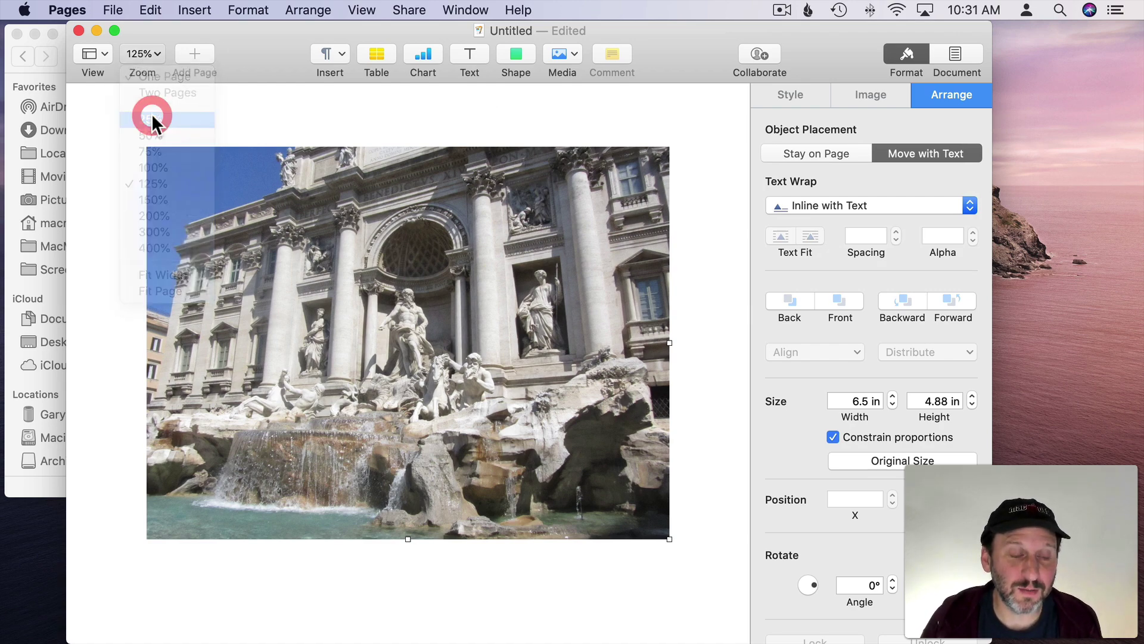
Step: Look through the document's pages to check how the inserted images are laid out, returning to the first page
{"action": "scroll", "coordinate": [375, 342], "scroll_direction": "down", "scroll_amount": 2}
{"action": "scroll", "coordinate": [375, 338], "scroll_direction": "down", "scroll_amount": 5}
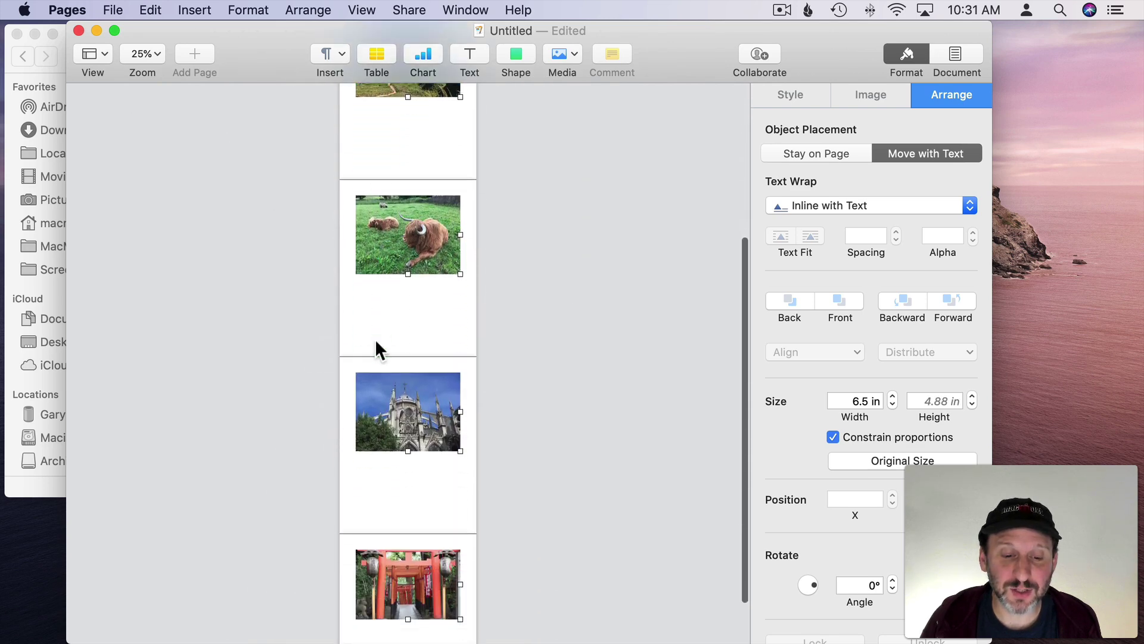
{"action": "scroll", "coordinate": [375, 339], "scroll_direction": "up", "scroll_amount": 5}
{"action": "scroll", "coordinate": [374, 339], "scroll_direction": "up", "scroll_amount": 1}
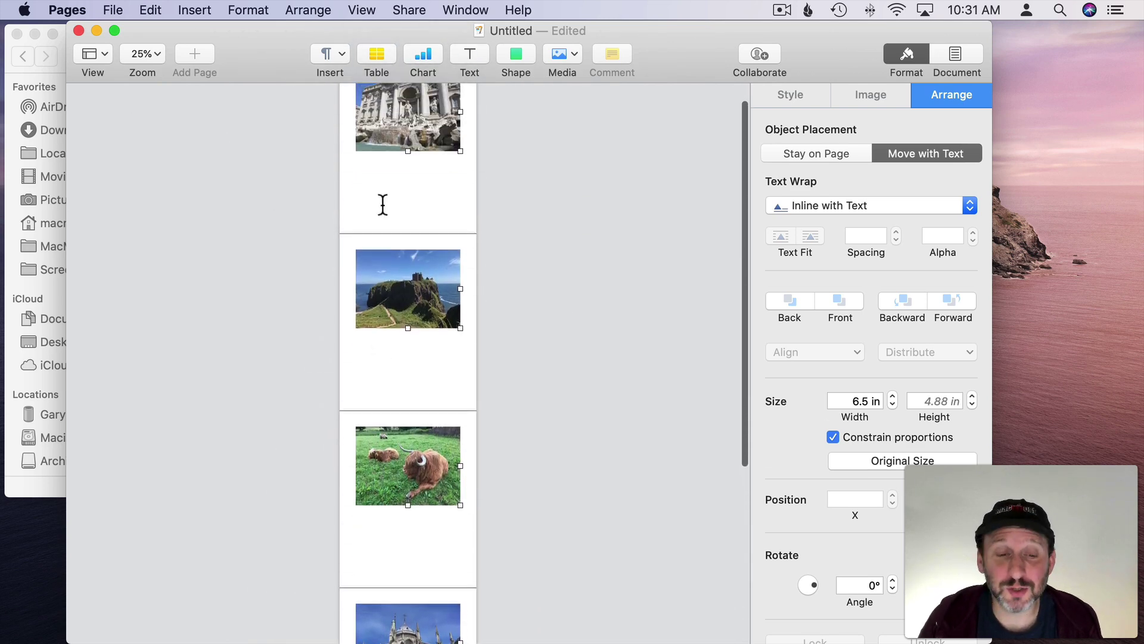
{"action": "scroll", "coordinate": [400, 215], "scroll_direction": "up", "scroll_amount": 1}
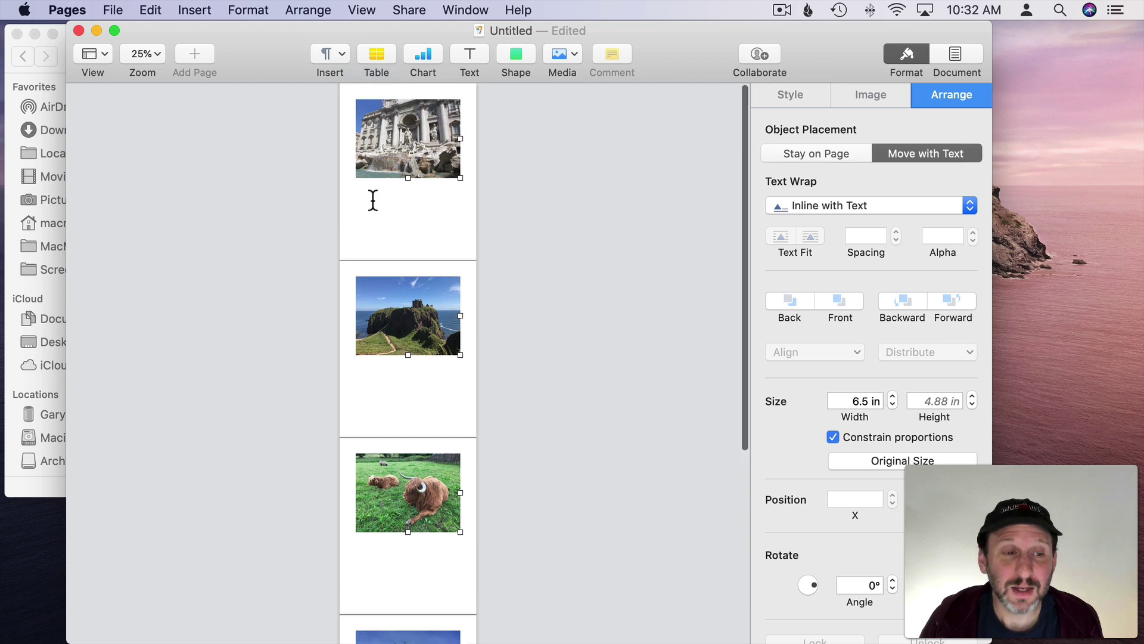
Step: View the options for exporting the document as a PDF and leave them without exporting
{"action": "left_click", "coordinate": [113, 10]}
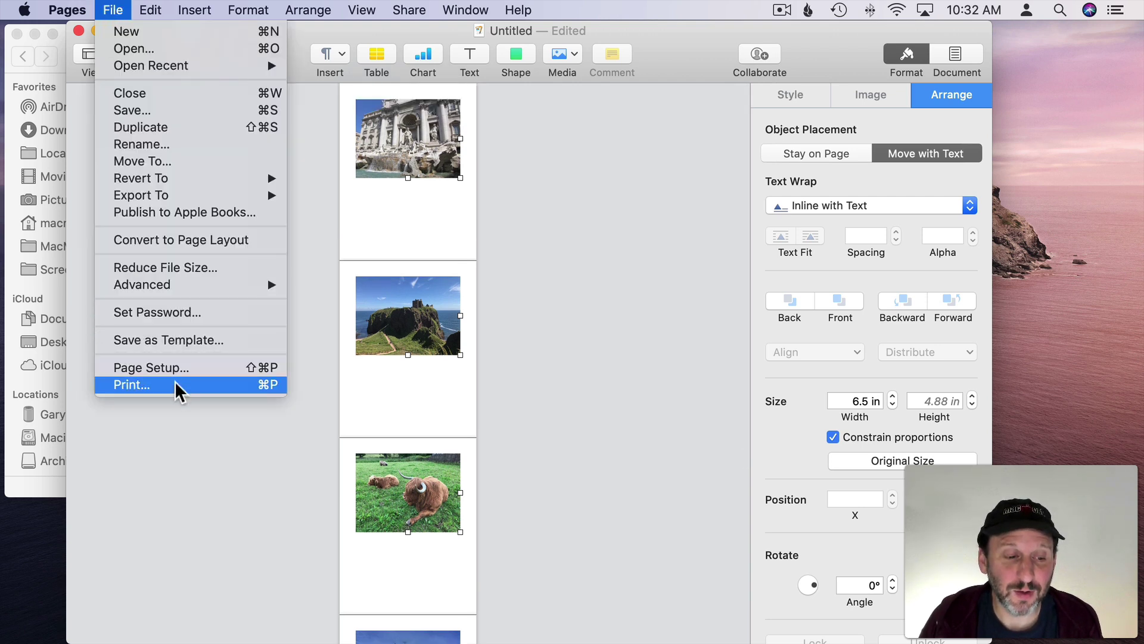
{"action": "mouse_move", "coordinate": [167, 202]}
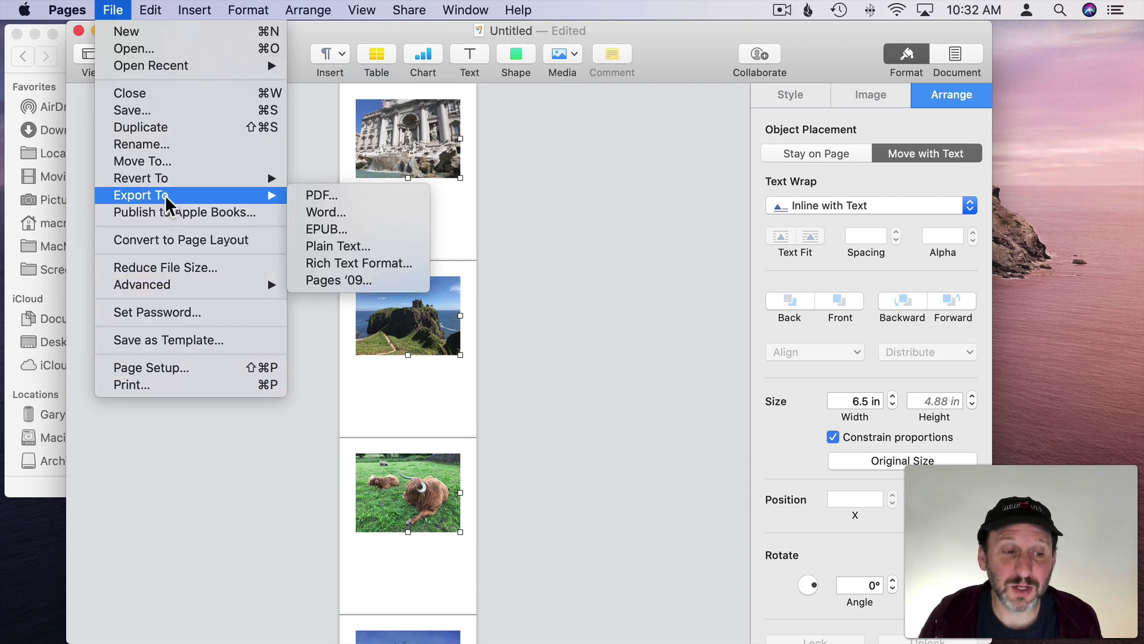
{"action": "left_click", "coordinate": [349, 193]}
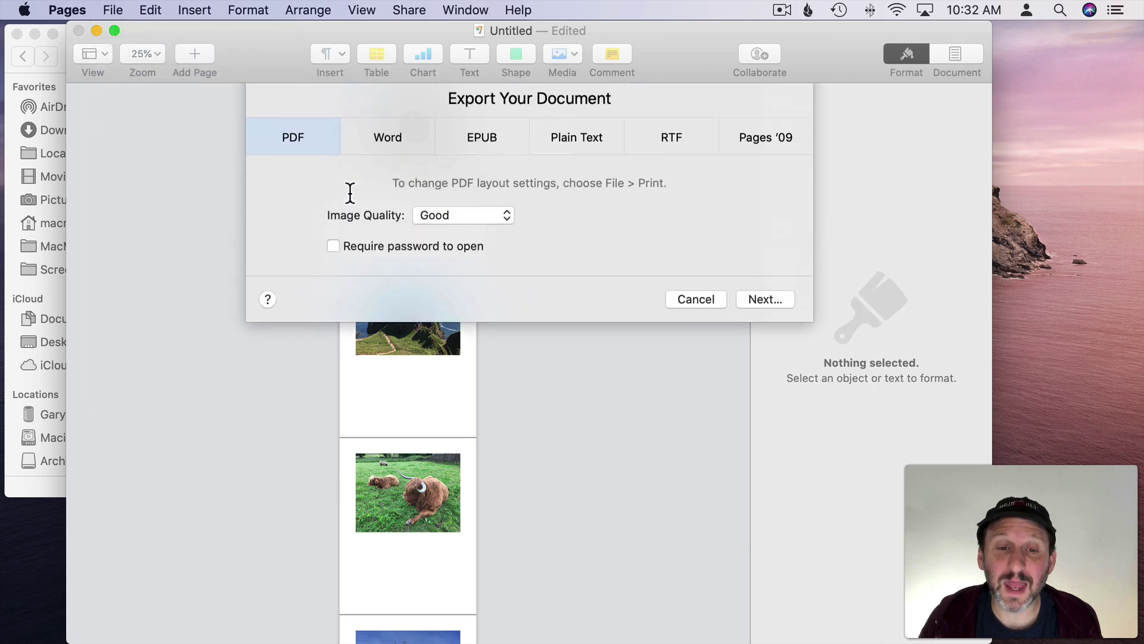
{"action": "left_click", "coordinate": [692, 310]}
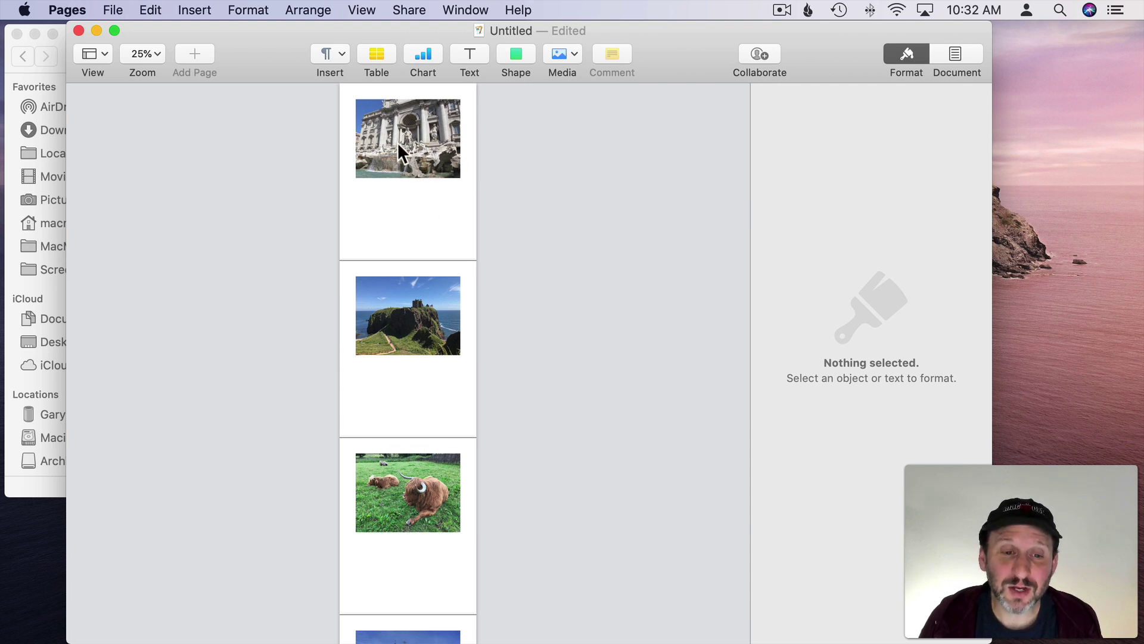
Step: Select all the images in the document and give them a Picture Frame border, trying the Line border first
{"action": "key", "text": "super+a"}
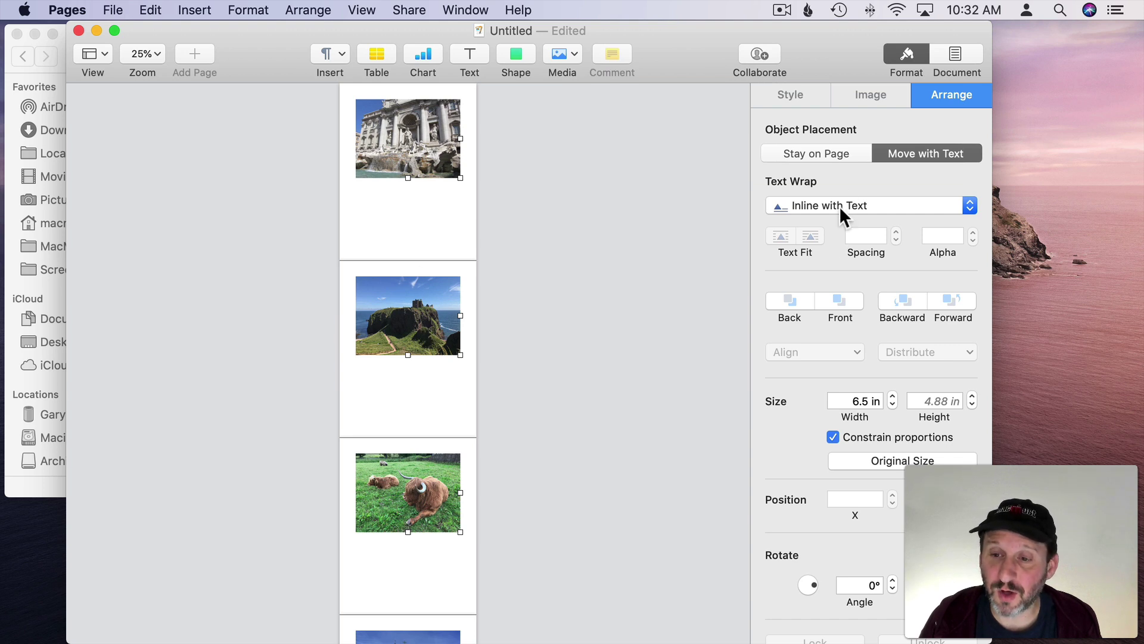
{"action": "left_click", "coordinate": [789, 95]}
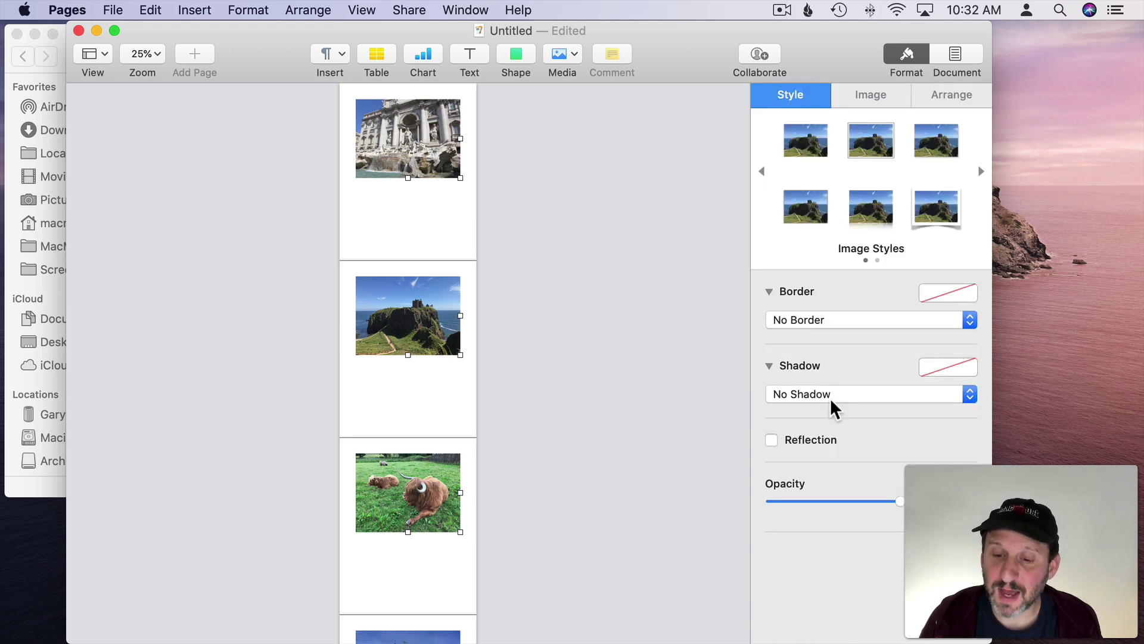
{"action": "left_click", "coordinate": [830, 322]}
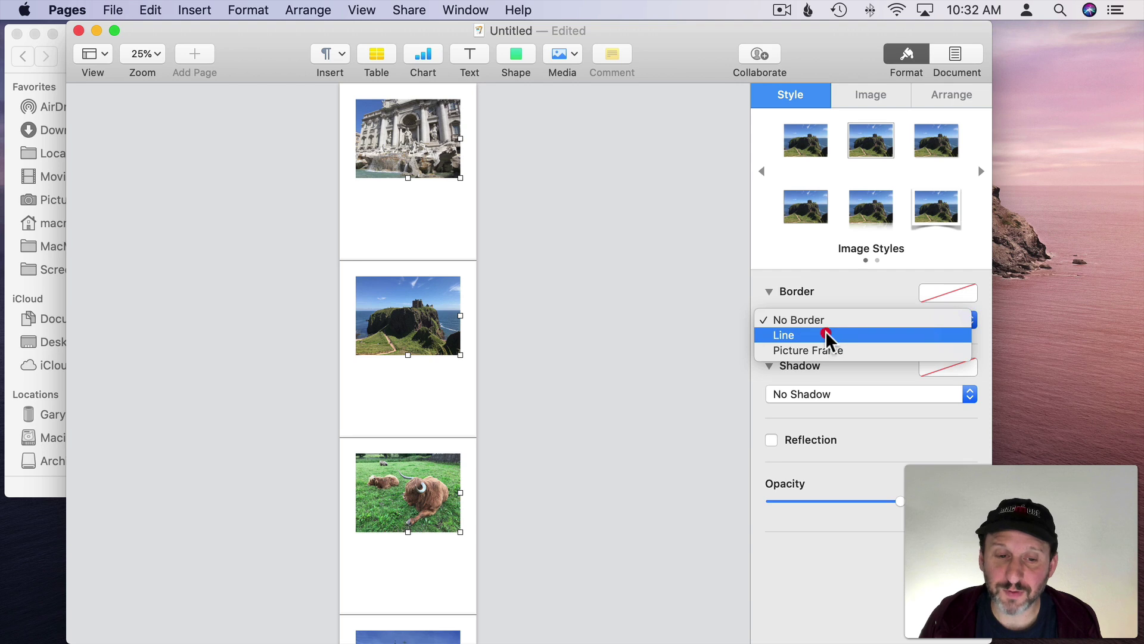
{"action": "key", "text": "Escape"}
{"action": "left_click", "coordinate": [830, 322]}
{"action": "left_click", "coordinate": [831, 335]}
{"action": "left_click", "coordinate": [826, 325]}
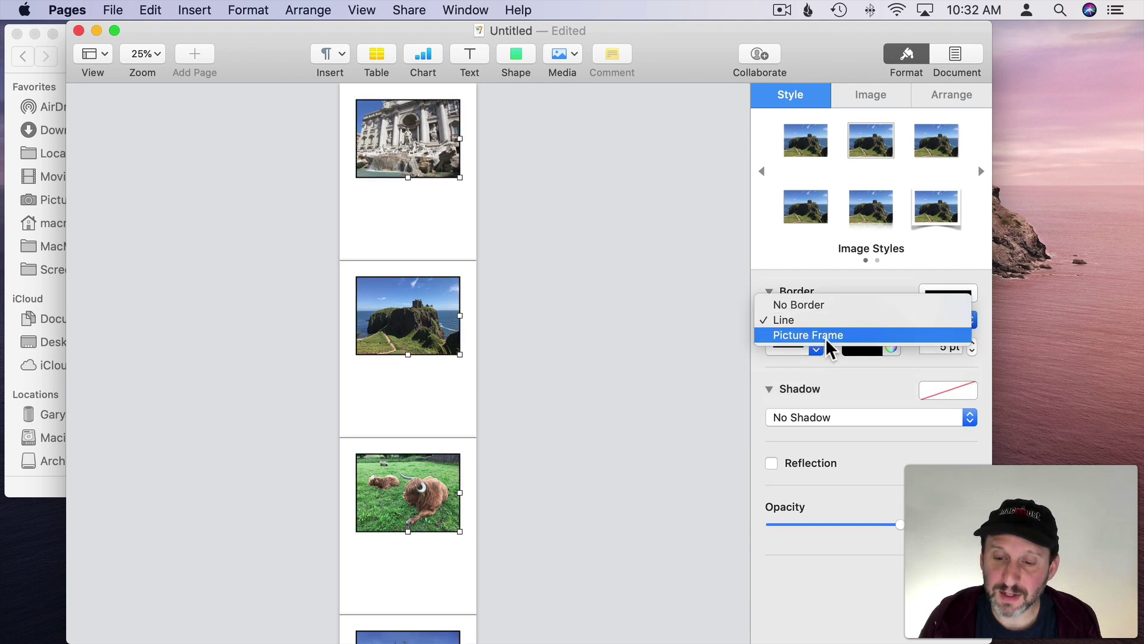
{"action": "left_click", "coordinate": [827, 335]}
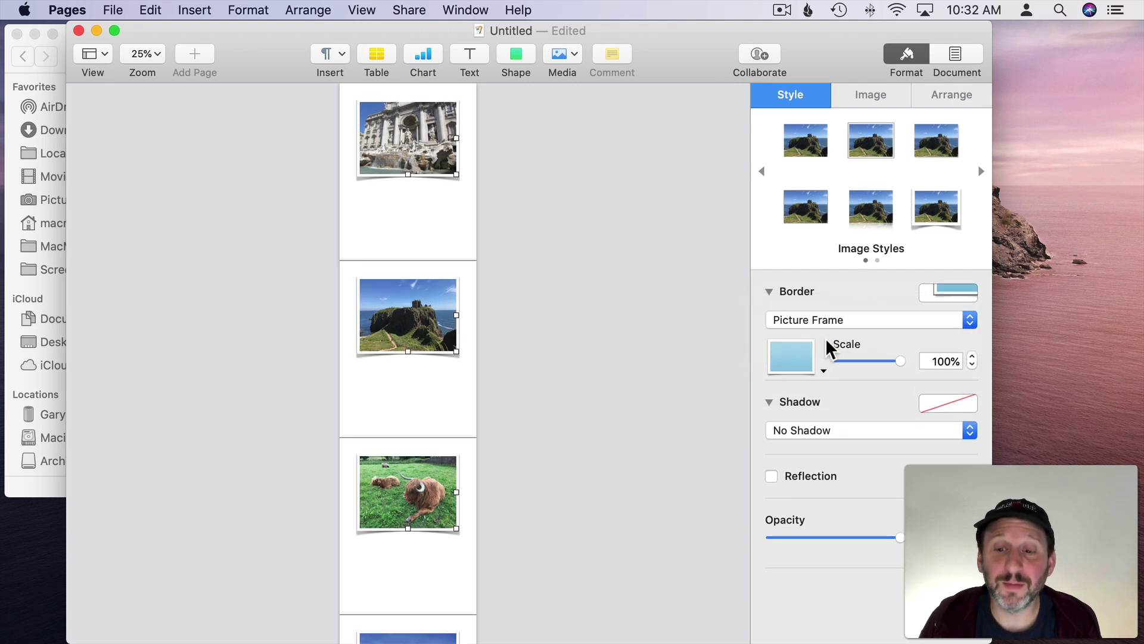
{"action": "left_click", "coordinate": [817, 428]}
{"action": "left_click", "coordinate": [646, 445]}
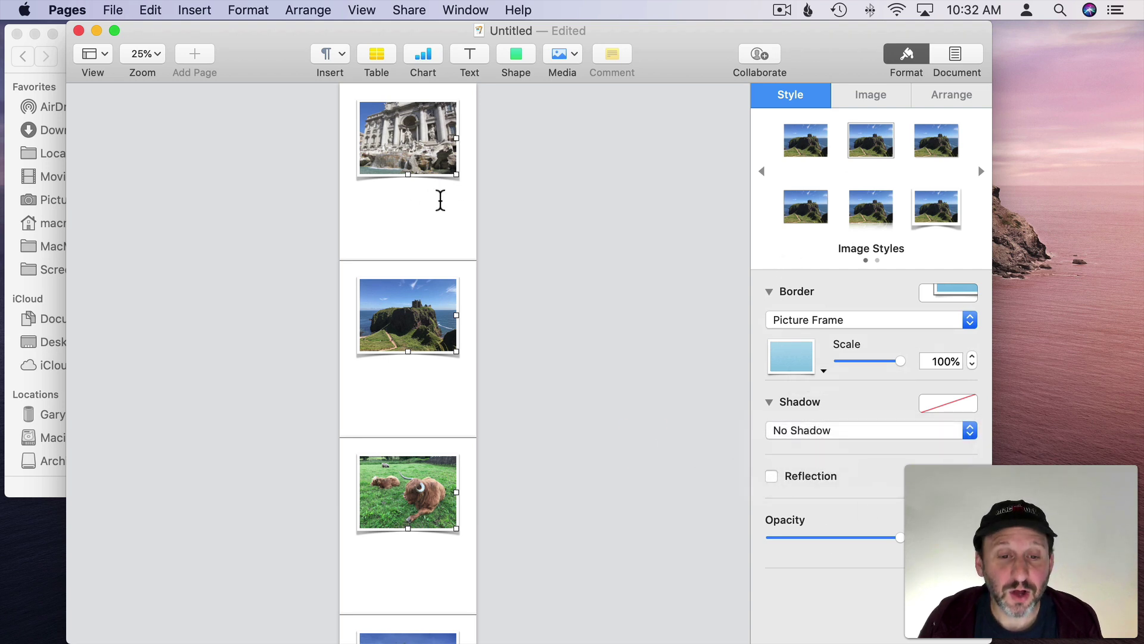
Step: Add the line "This is a caption" below the fountain image on the first page
{"action": "left_click", "coordinate": [476, 168]}
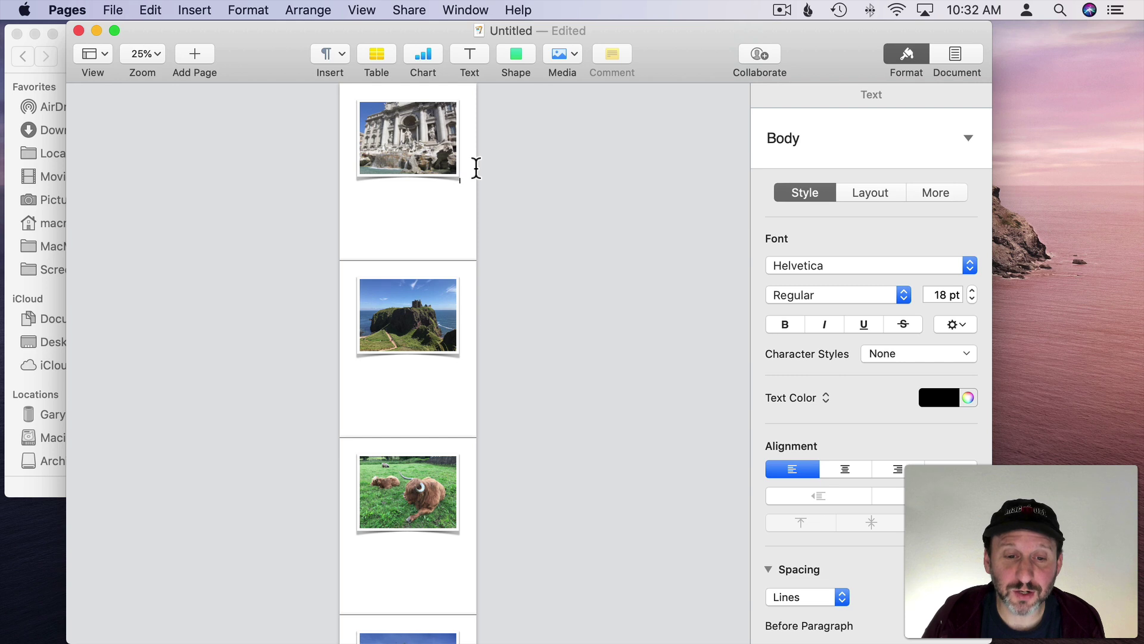
{"action": "key", "text": "Return"}
{"action": "type", "text": "This is a caption"}
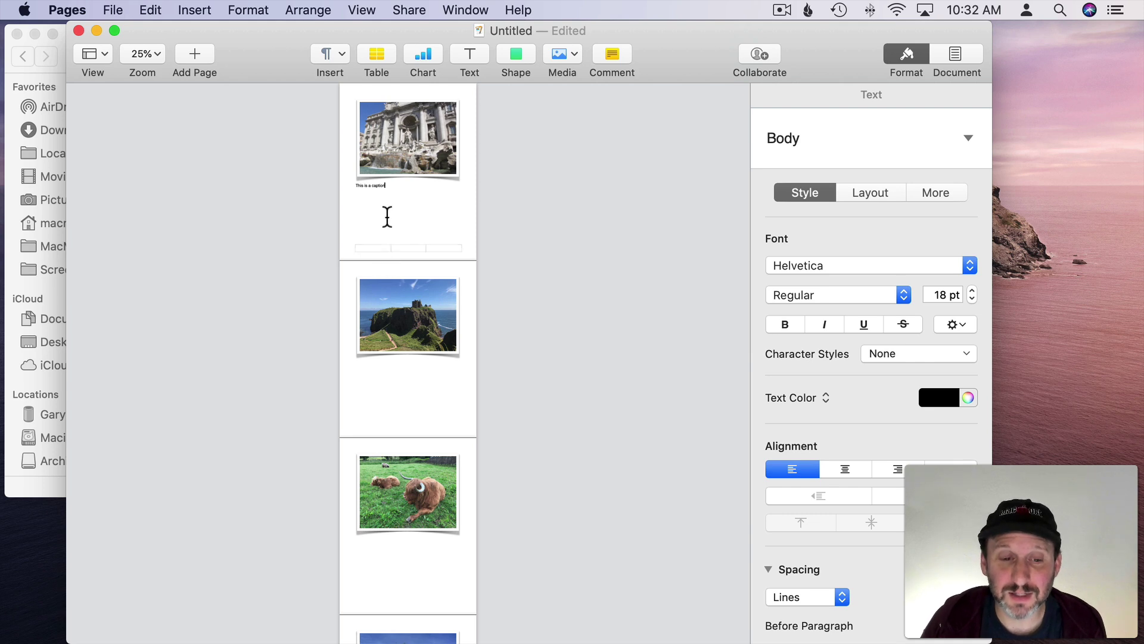
{"action": "left_click", "coordinate": [398, 122]}
{"action": "left_click", "coordinate": [406, 315]}
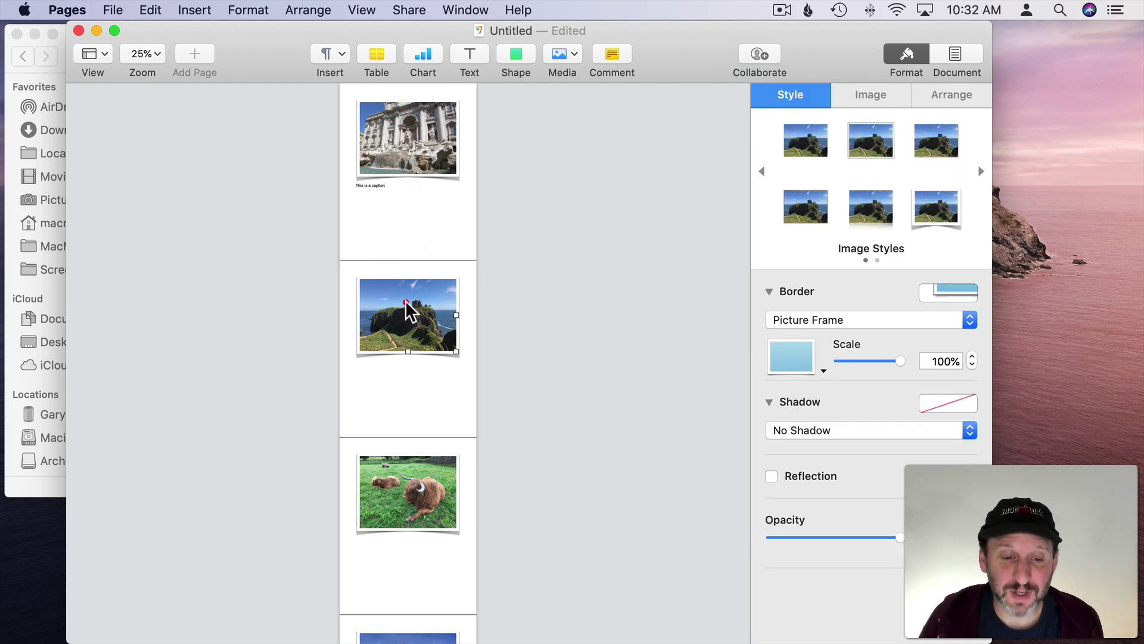
{"action": "left_click", "coordinate": [403, 504]}
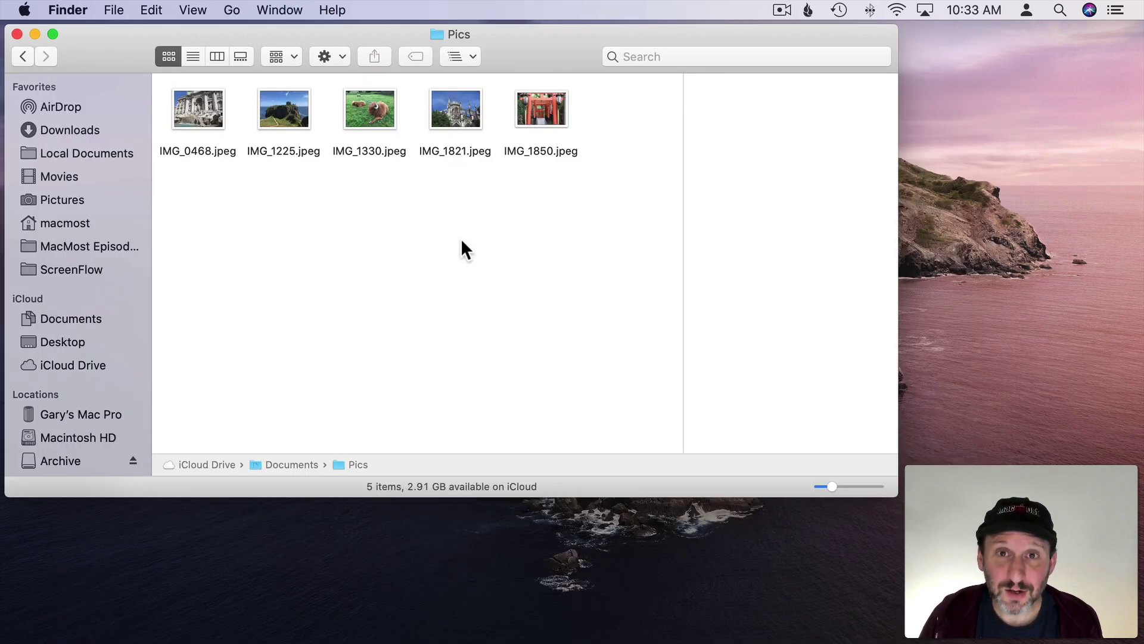
Step: Switch to Keynote and create a new presentation with the standard White theme
{"action": "mouse_move", "coordinate": [618, 641]}
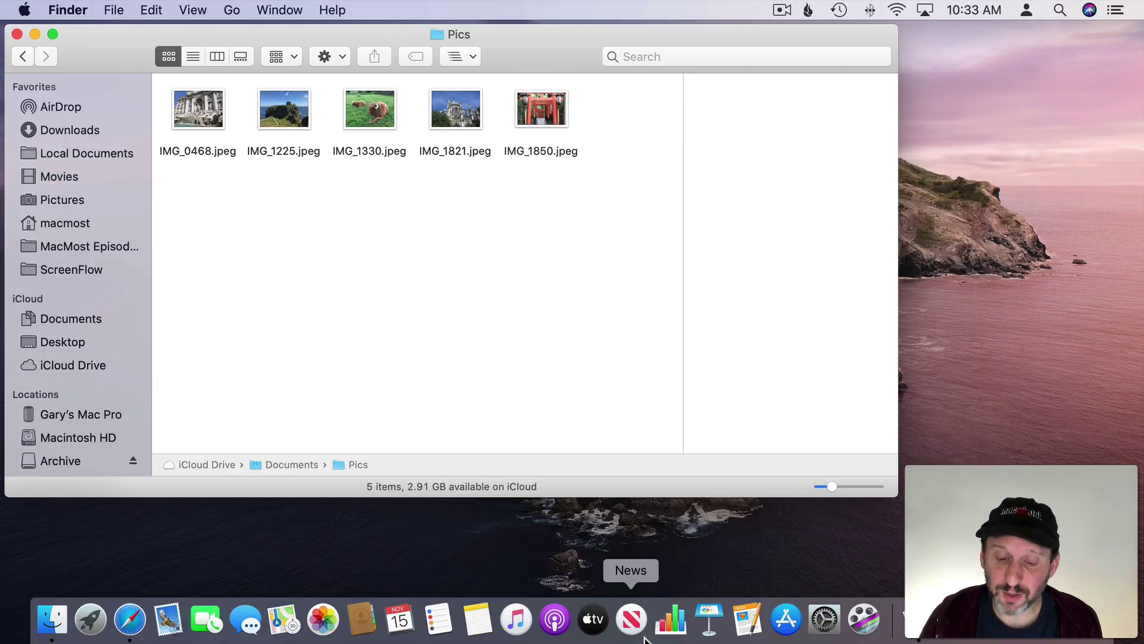
{"action": "left_click", "coordinate": [707, 620]}
{"action": "left_click", "coordinate": [277, 427]}
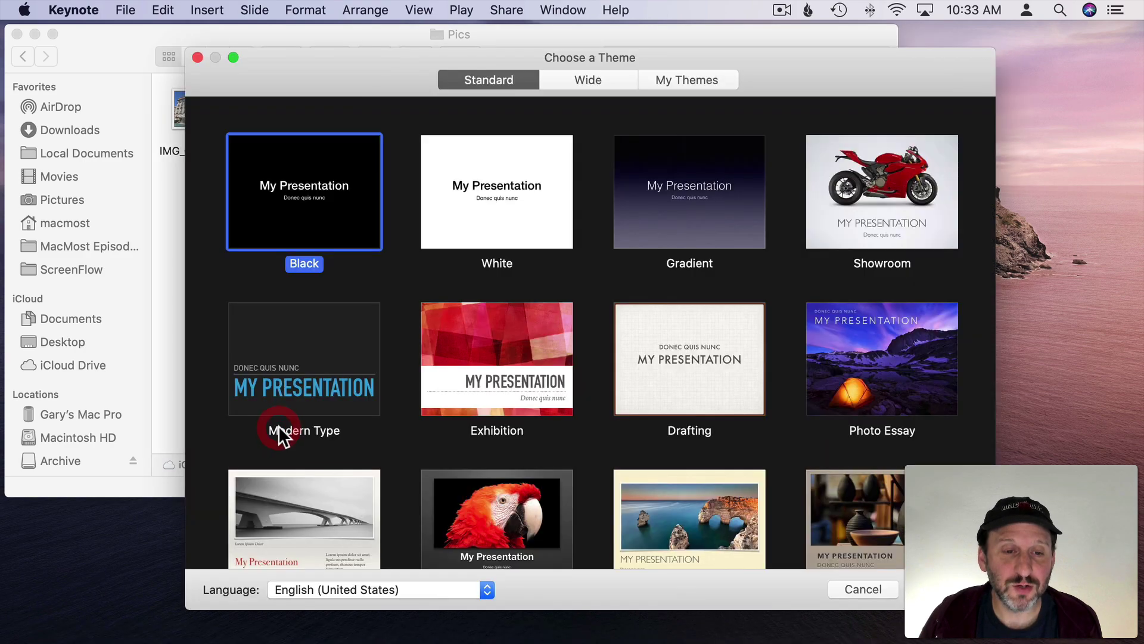
{"action": "double_click", "coordinate": [487, 196]}
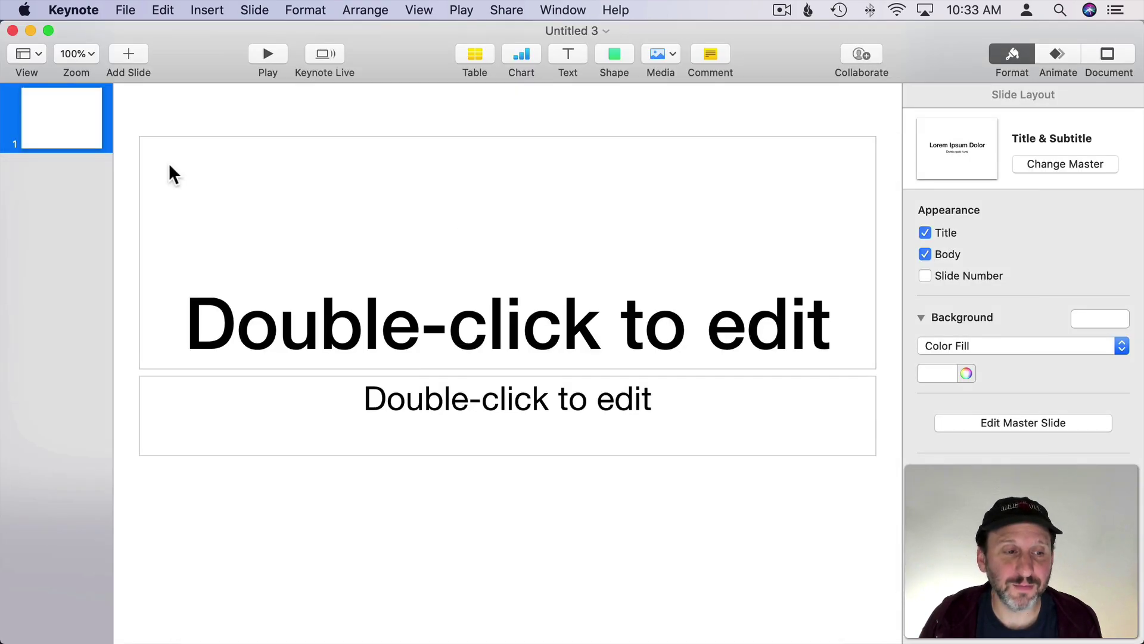
Step: Add all five images from the Pics folder as slides after the title slide, moving the presentation window aside and back
{"action": "left_click_drag", "start_coordinate": [185, 27], "coordinate": [699, 27]}
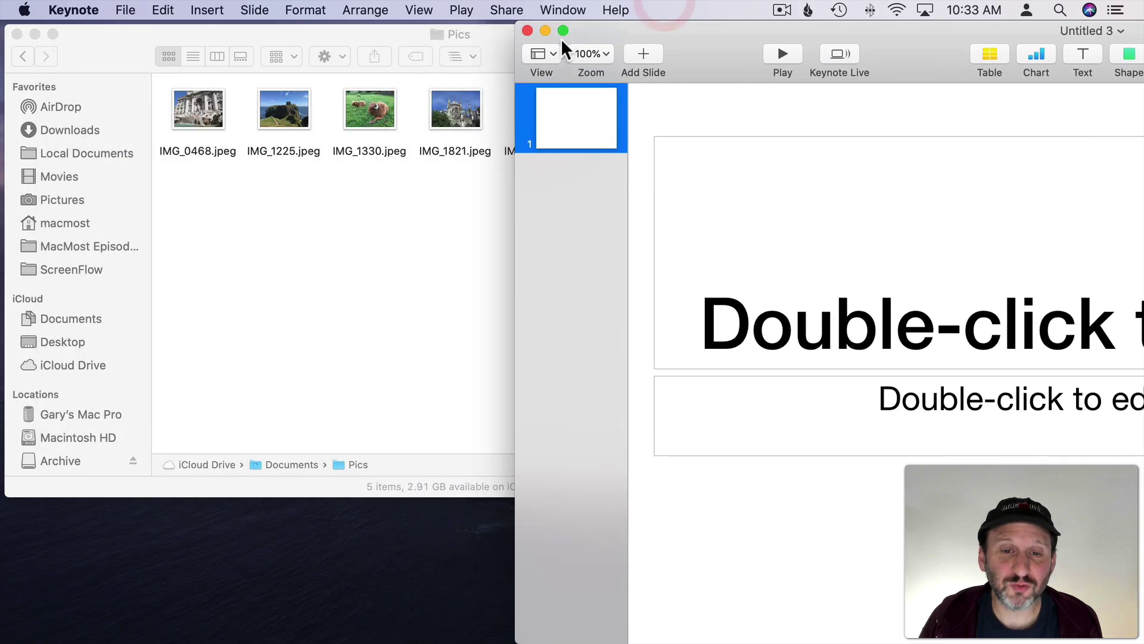
{"action": "left_click", "coordinate": [398, 245]}
{"action": "left_click", "coordinate": [917, 41]}
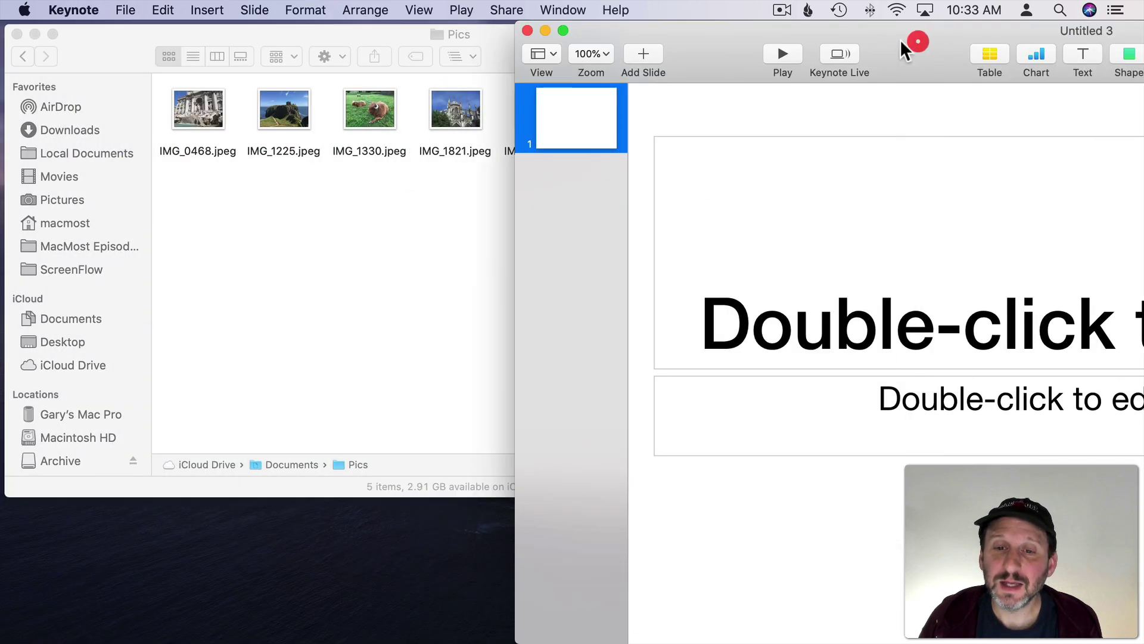
{"action": "left_click_drag", "start_coordinate": [603, 39], "coordinate": [921, 37]}
{"action": "left_click_drag", "start_coordinate": [554, 202], "coordinate": [152, 100]}
{"action": "left_click_drag", "start_coordinate": [299, 115], "coordinate": [984, 111]}
{"action": "left_click_drag", "start_coordinate": [1027, 45], "coordinate": [295, 6]}
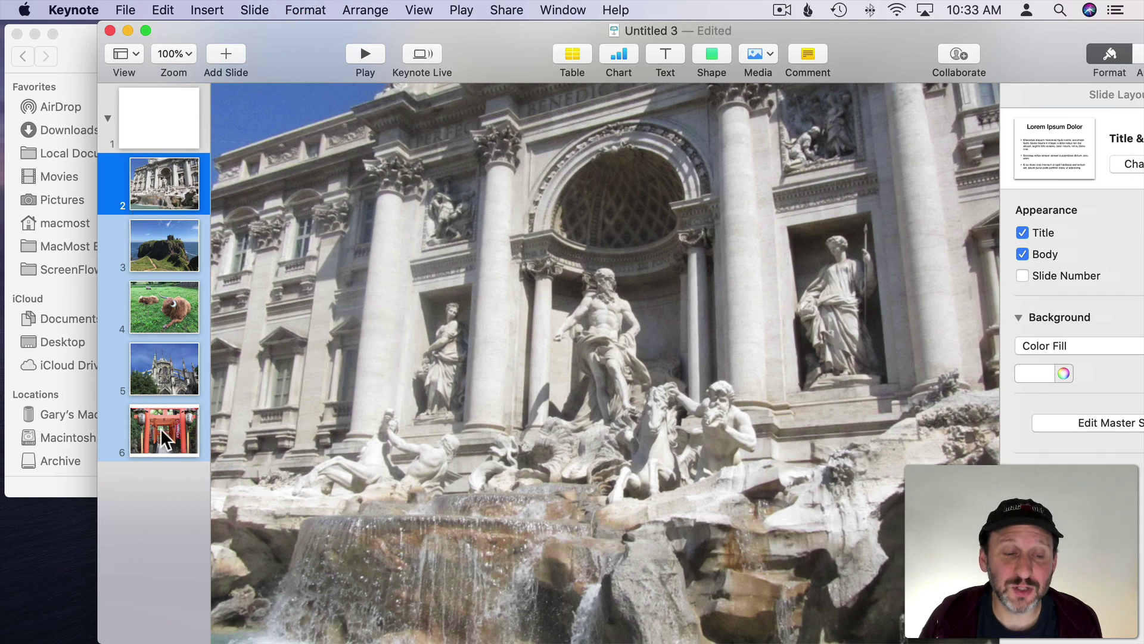
Step: Display the slides at 50% zoom with the window fully in view, and look through the image slides
{"action": "left_click", "coordinate": [173, 53]}
{"action": "left_click", "coordinate": [184, 87]}
{"action": "left_click_drag", "start_coordinate": [293, 31], "coordinate": [210, 28]}
{"action": "left_click", "coordinate": [83, 248]}
{"action": "left_click", "coordinate": [78, 307]}
{"action": "left_click", "coordinate": [82, 364]}
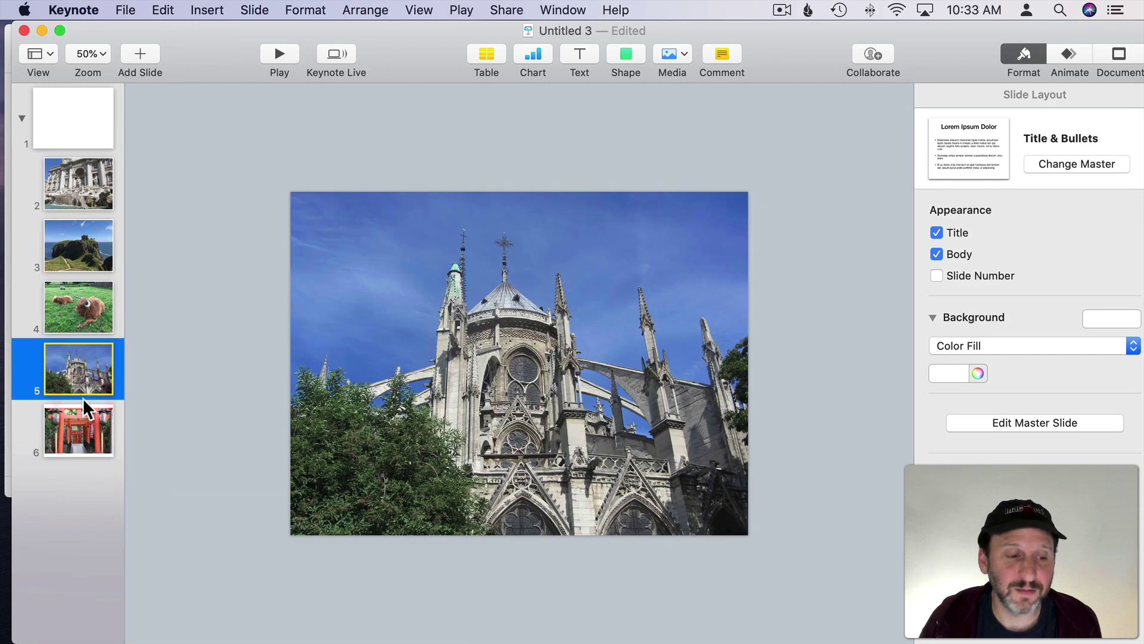
{"action": "left_click", "coordinate": [80, 412]}
{"action": "left_click", "coordinate": [126, 10]}
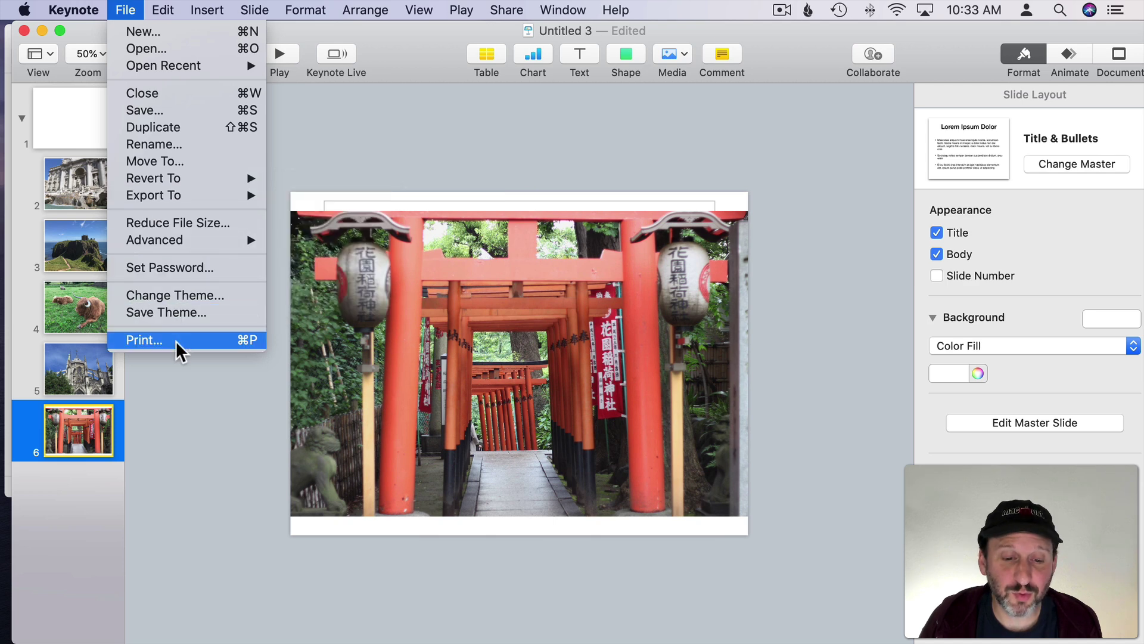
{"action": "left_click", "coordinate": [173, 372]}
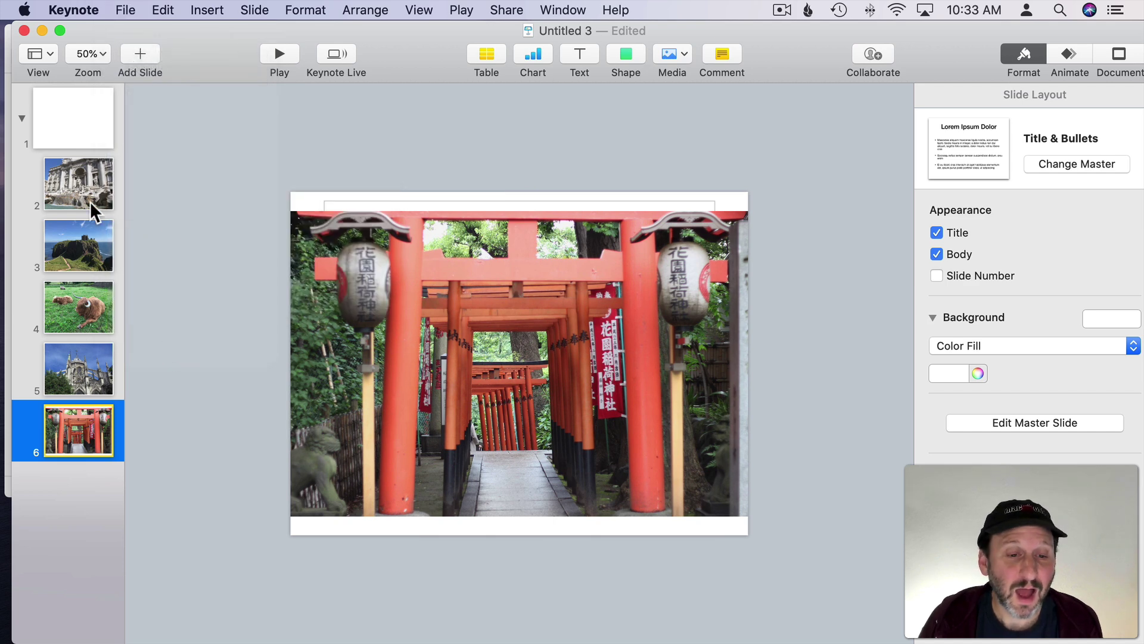
Step: Add a text box near the bottom of the red gate image on the last slide, and select the title slide
{"action": "left_click", "coordinate": [584, 56]}
{"action": "left_click_drag", "start_coordinate": [521, 384], "coordinate": [509, 495]}
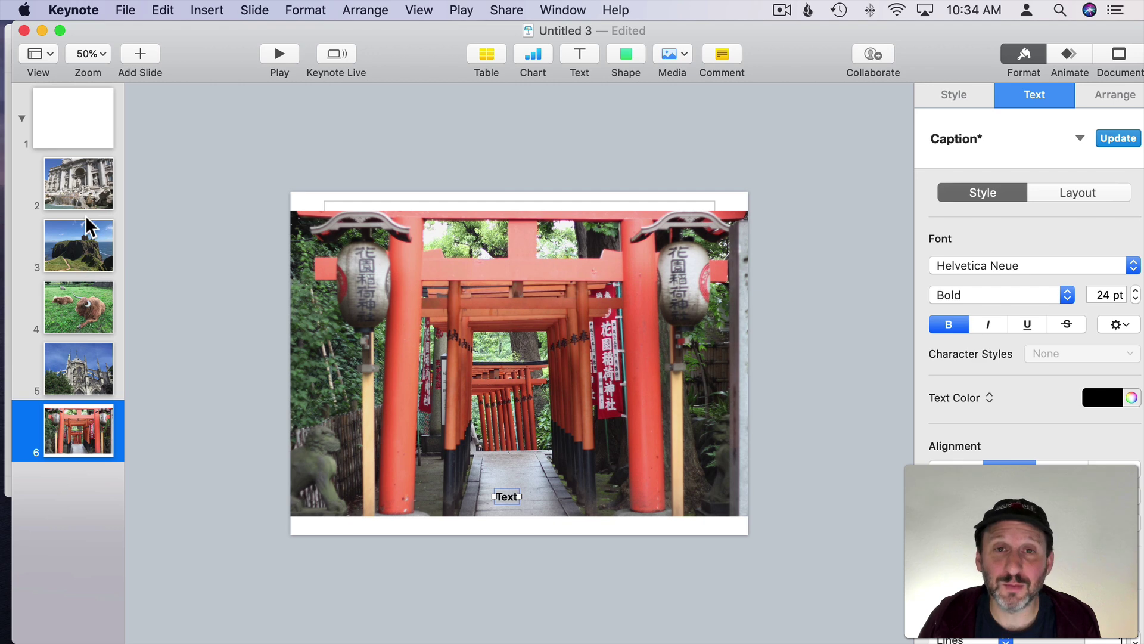
{"action": "left_click", "coordinate": [76, 119]}
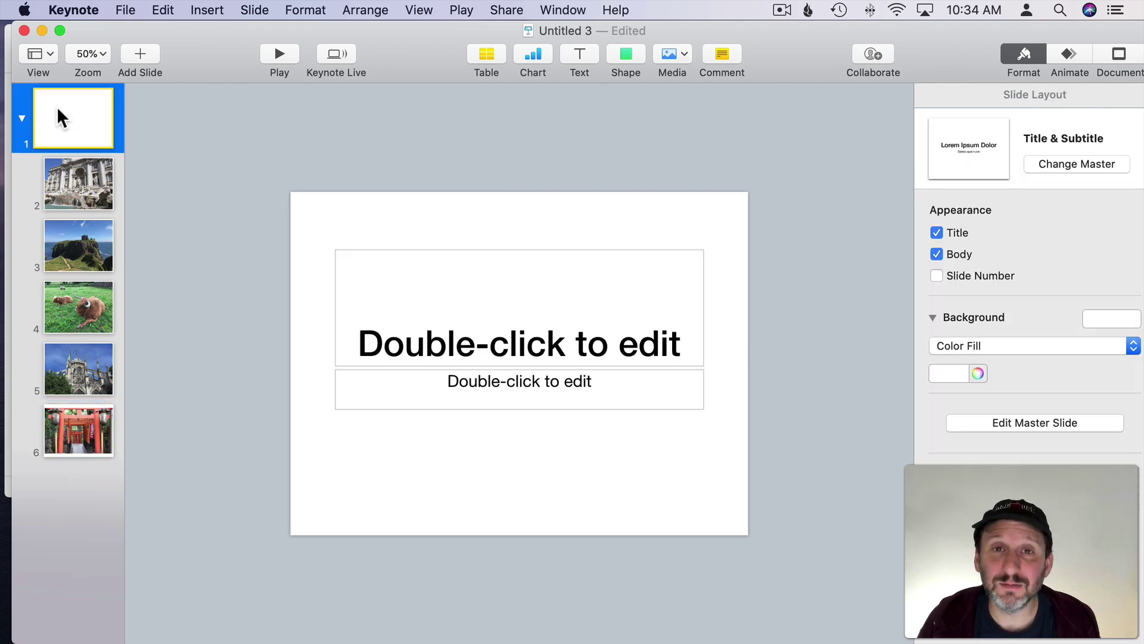